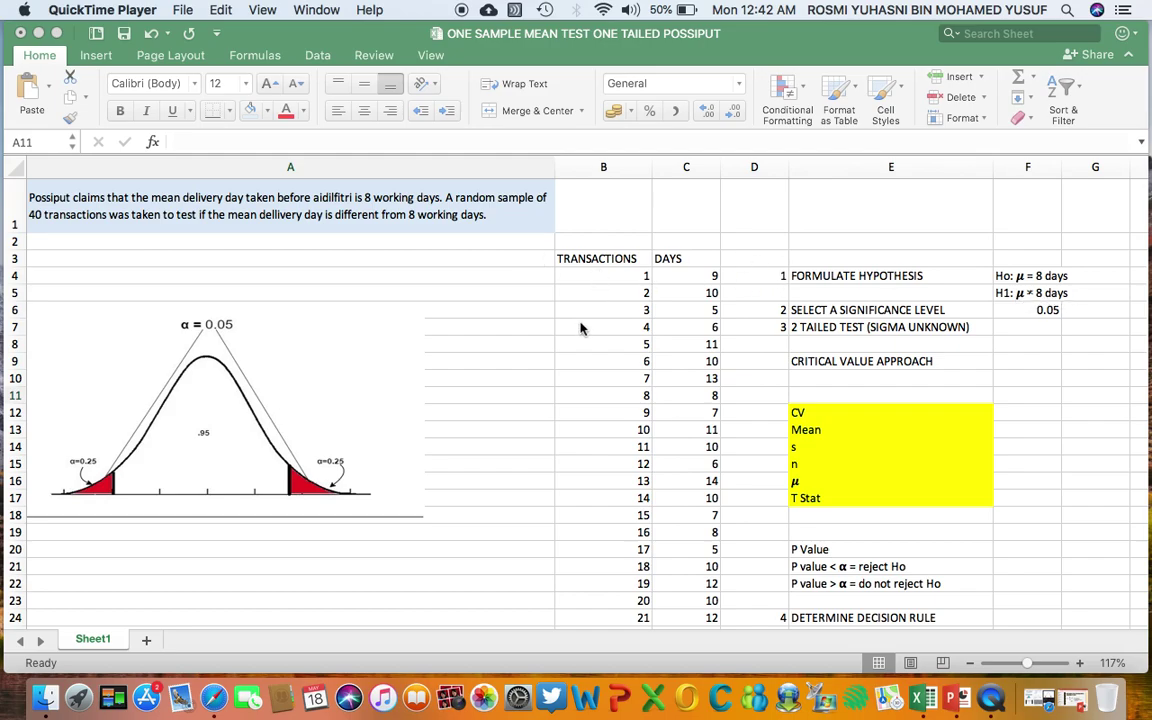
# - Examine the delivery-time problem statement, the transaction data and the outlined hypothesis test steps on the sheet
pyautogui.scroll(-3, 590, 305)
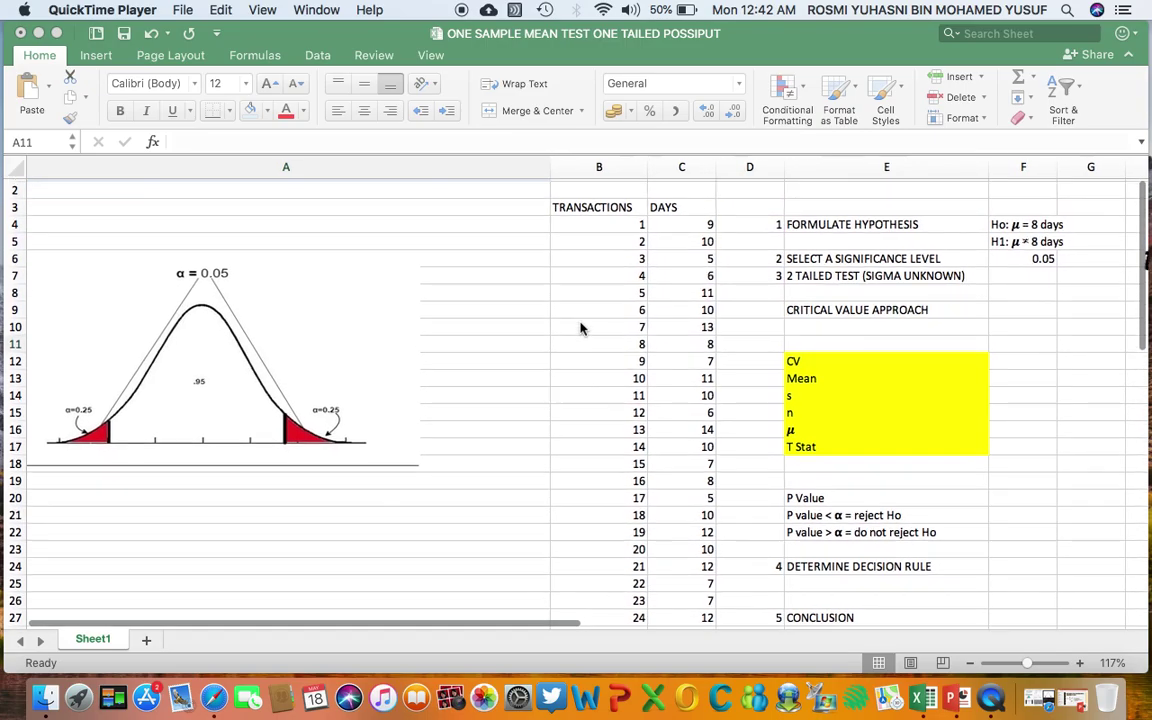
pyautogui.scroll(1, 580, 328)
pyautogui.scroll(-2, 580, 328)
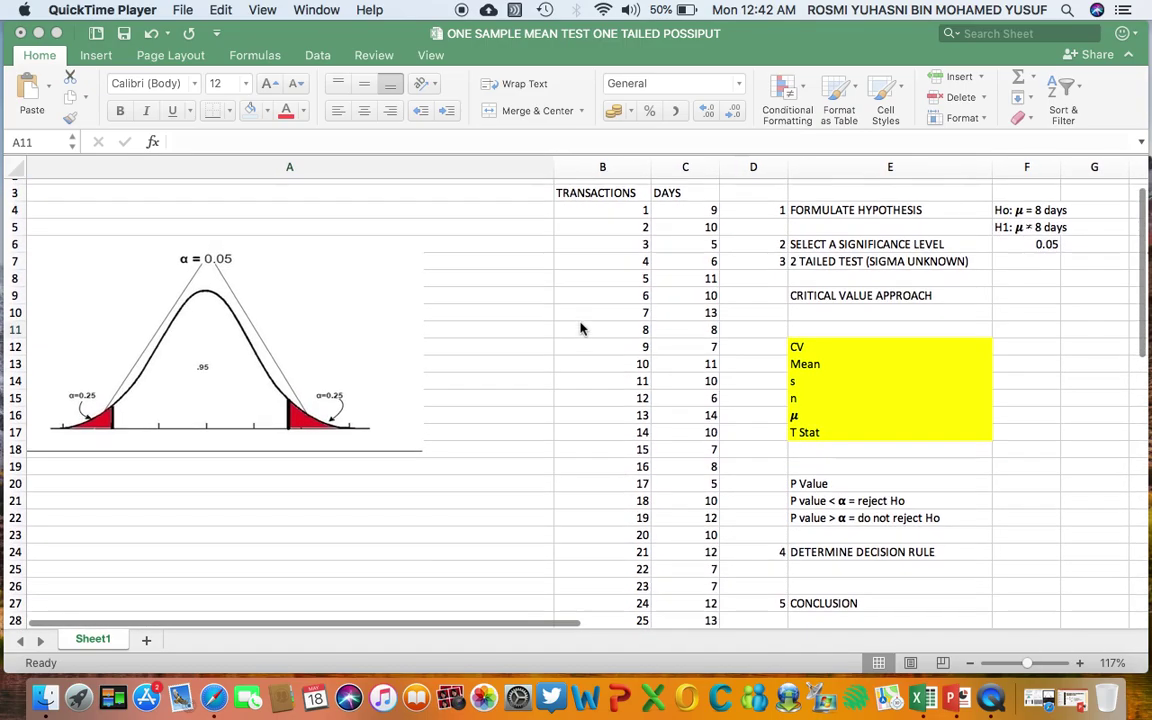
pyautogui.scroll(1, 580, 328)
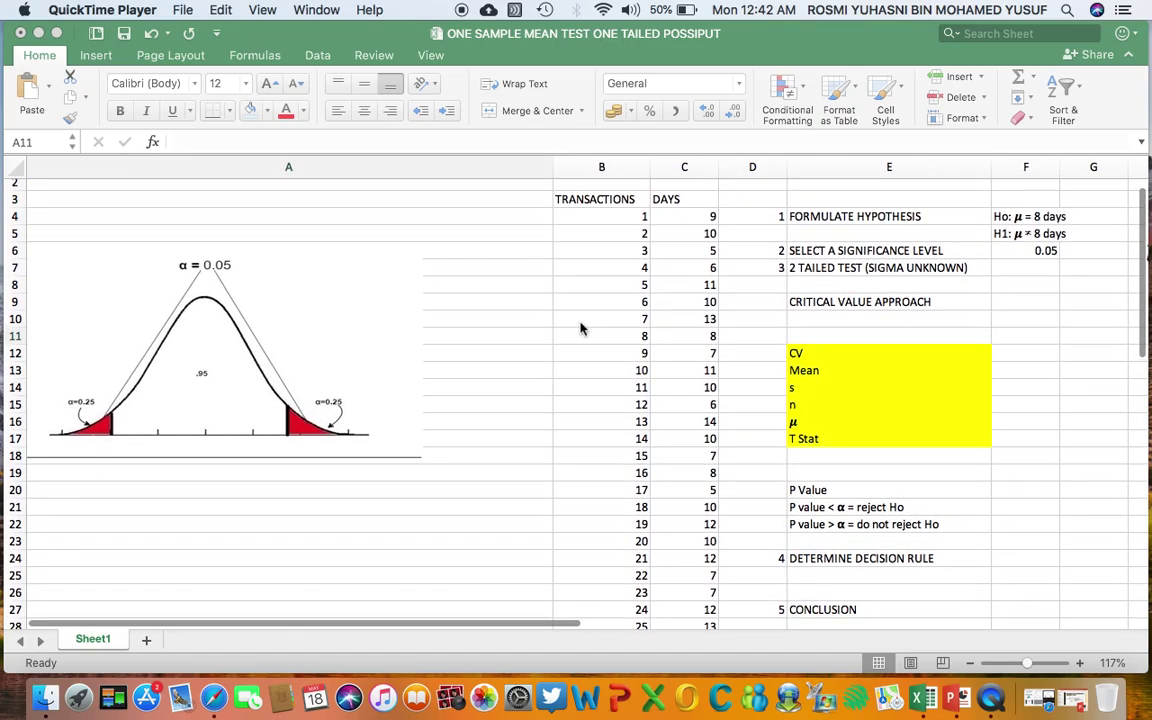
pyautogui.scroll(2, 580, 328)
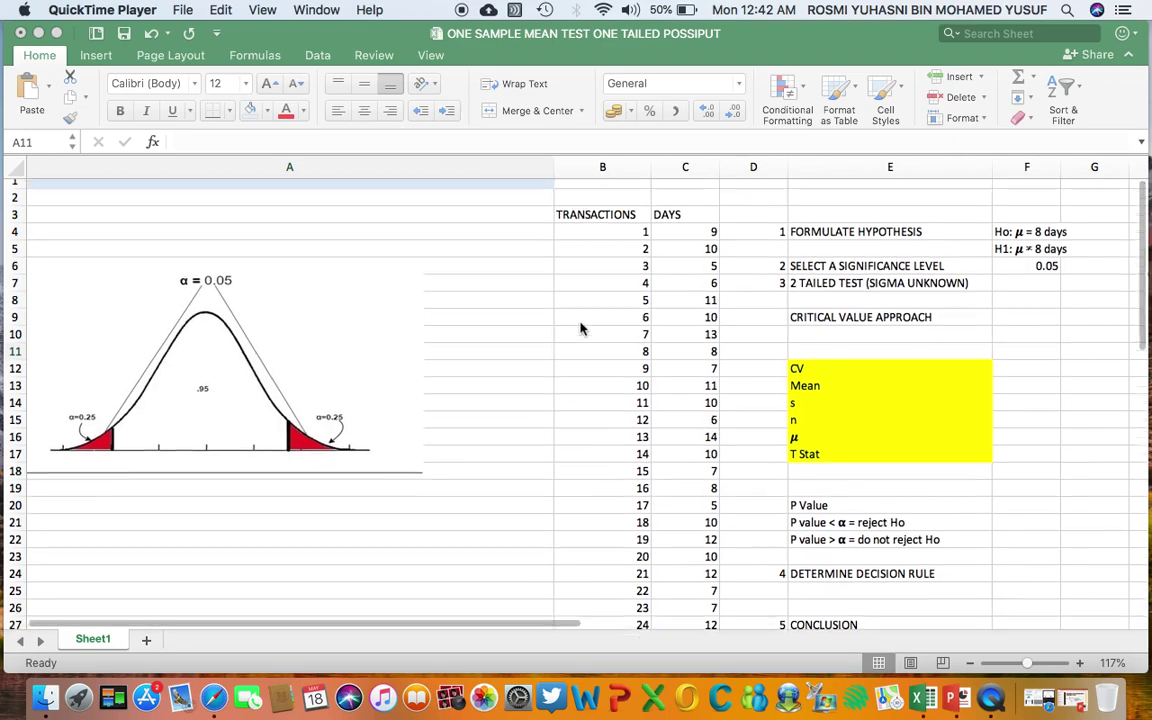
pyautogui.scroll(2, 580, 328)
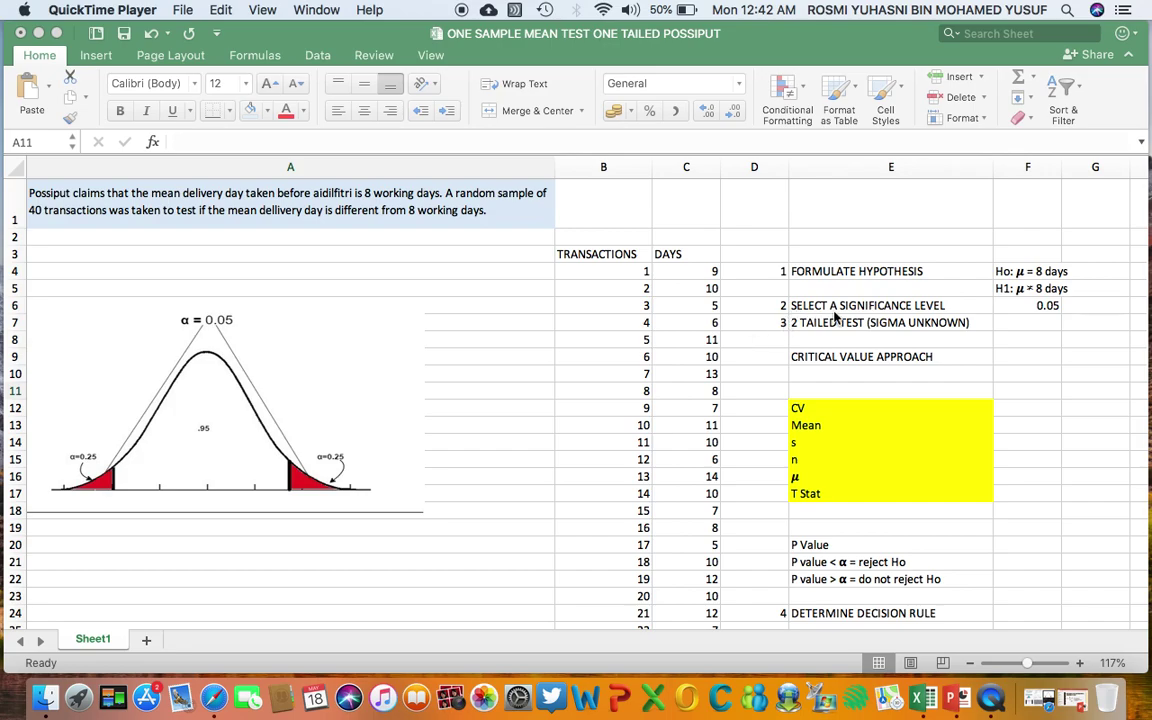
pyautogui.scroll(1, 951, 303)
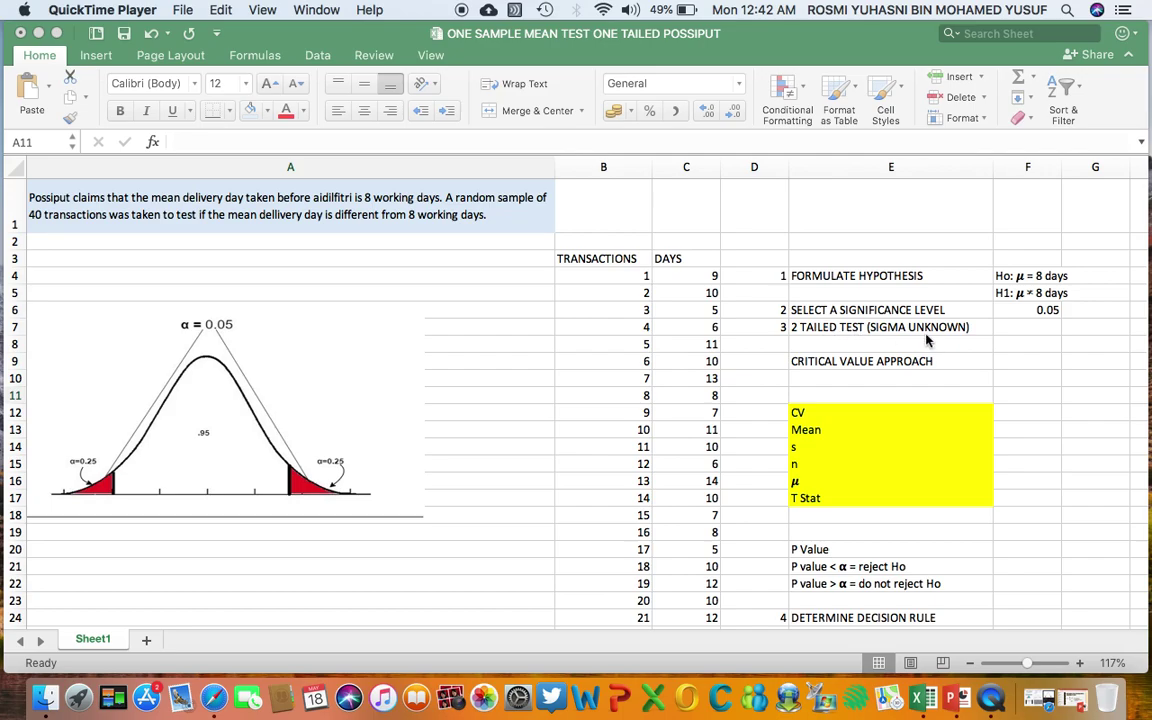
# - Calculate the two-tailed critical value beside CV in F12 with =T.INV.2T(0.05,39)
pyautogui.scroll(-3, 870, 350)
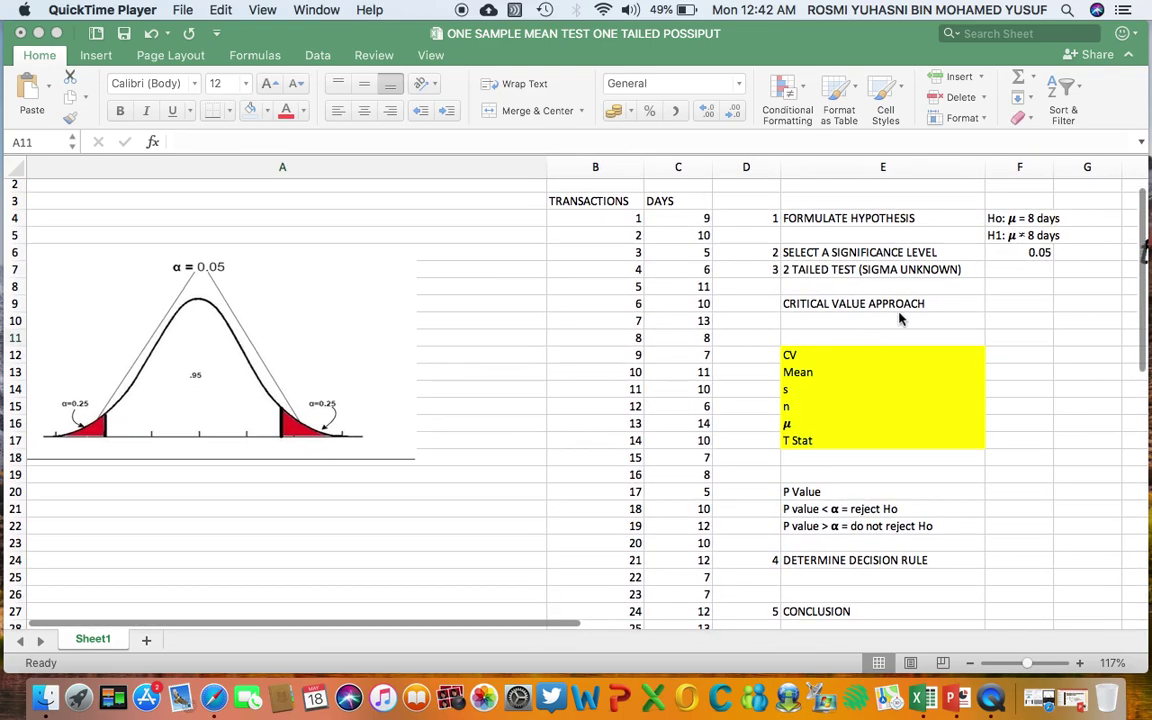
pyautogui.click(998, 357)
pyautogui.click(998, 357)
pyautogui.write('=')
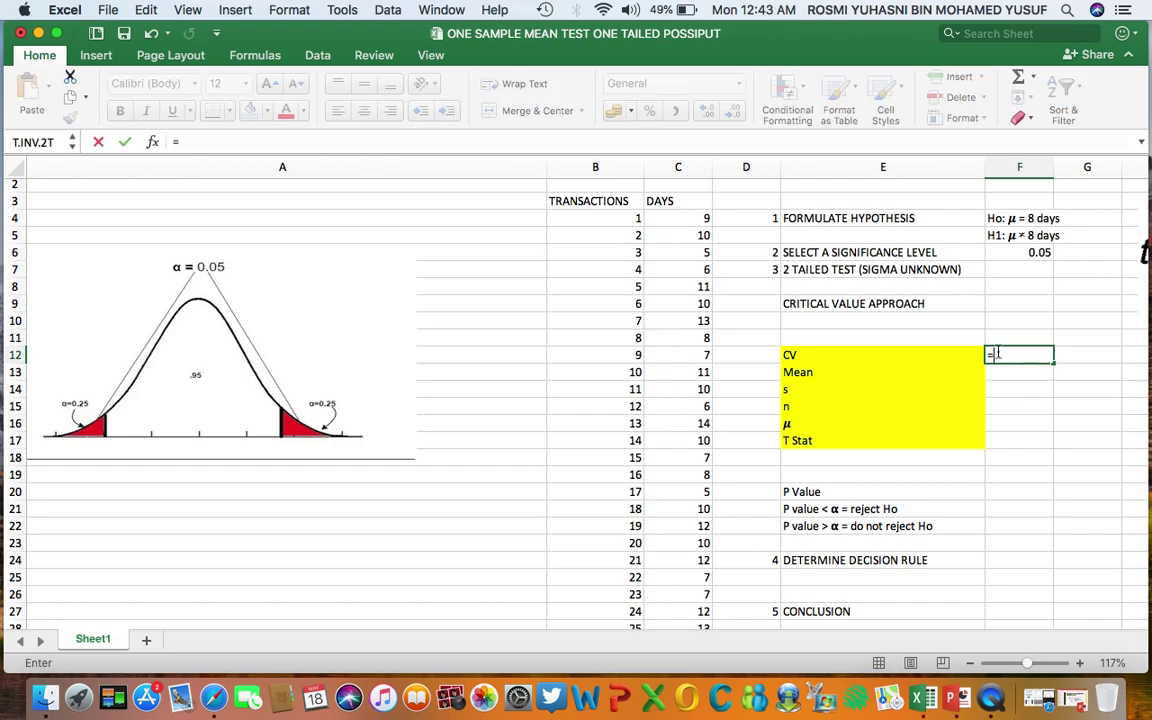
pyautogui.write('T')
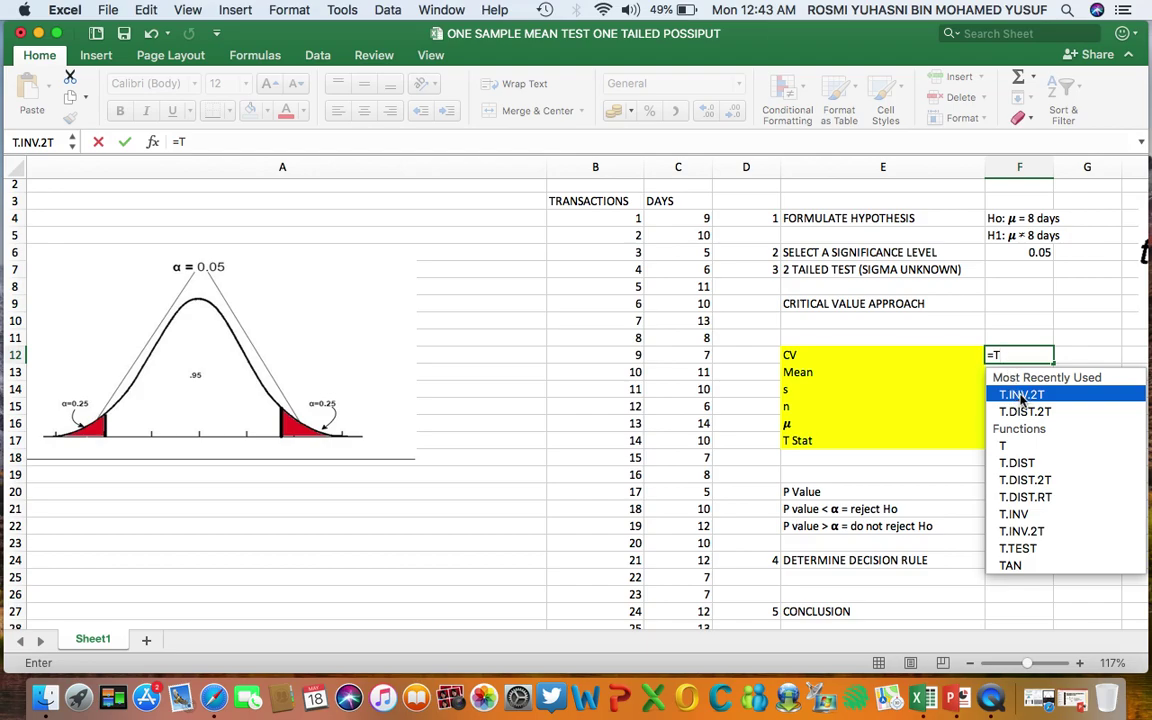
pyautogui.doubleClick(1022, 396)
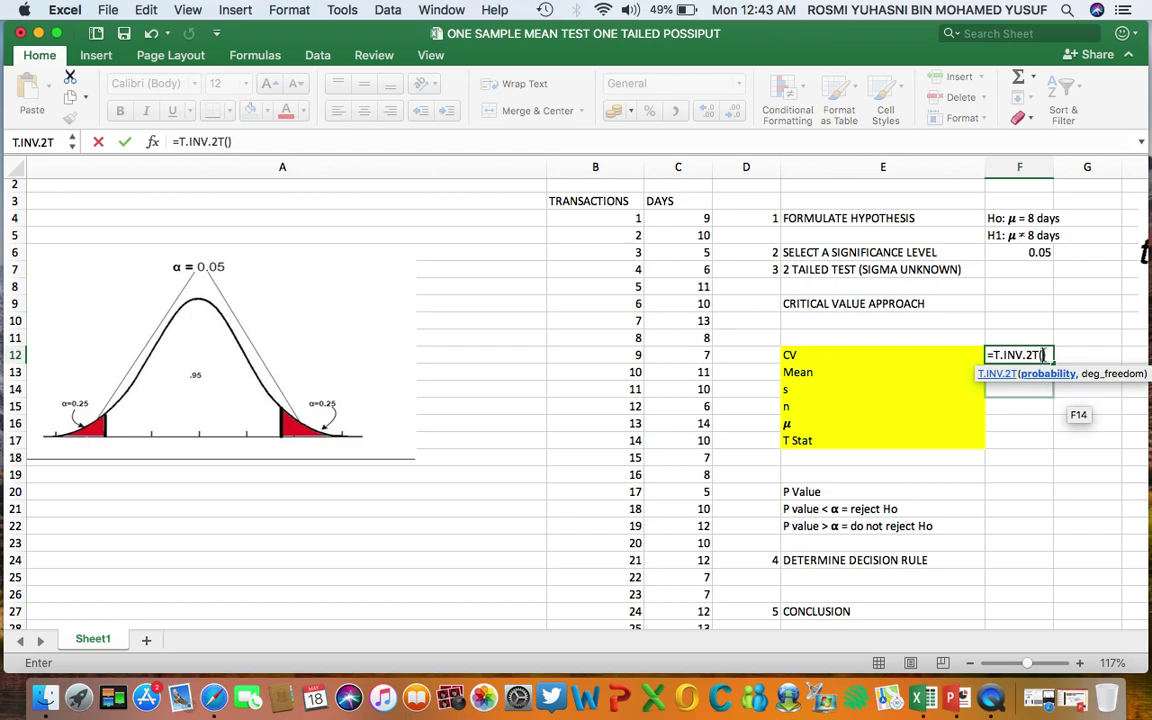
pyautogui.write('0')
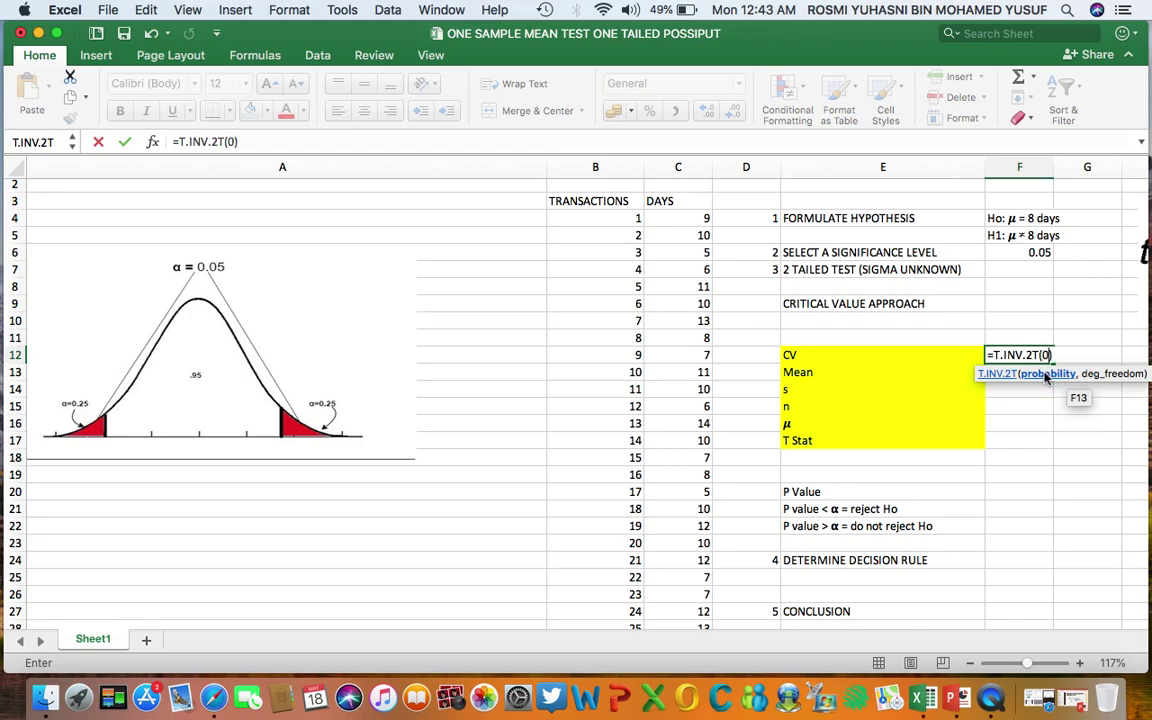
pyautogui.write('.05,')
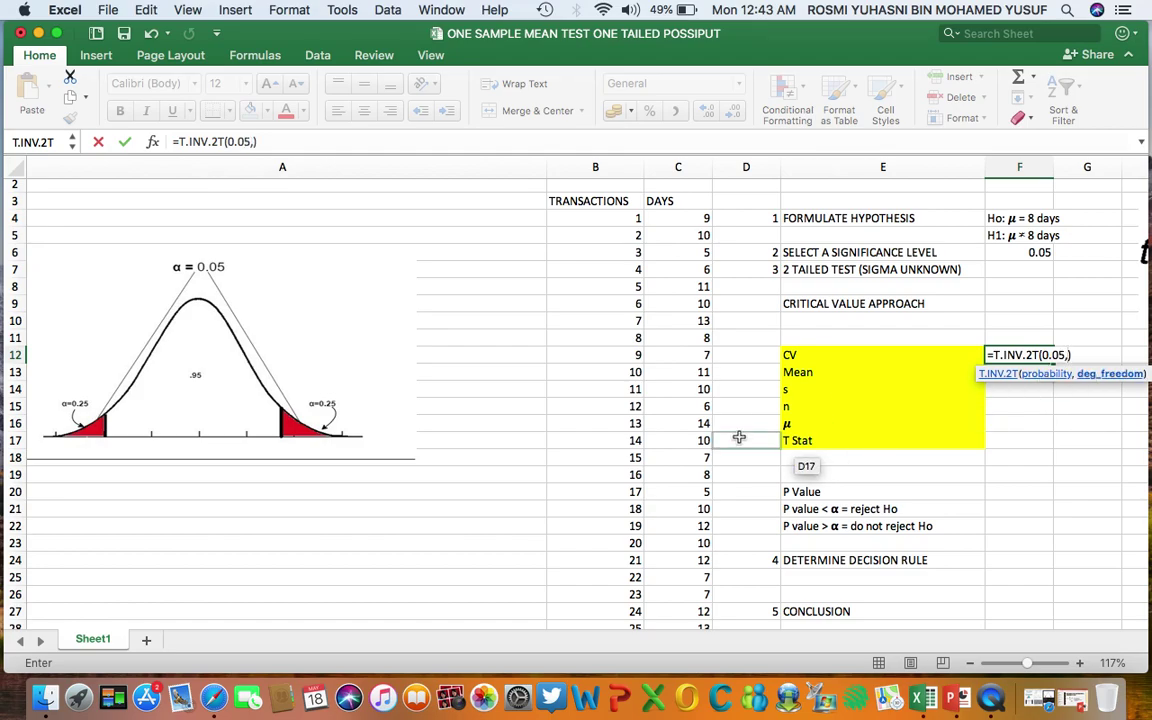
pyautogui.scroll(-6, 739, 437)
pyautogui.scroll(-2, 739, 437)
pyautogui.scroll(8, 739, 437)
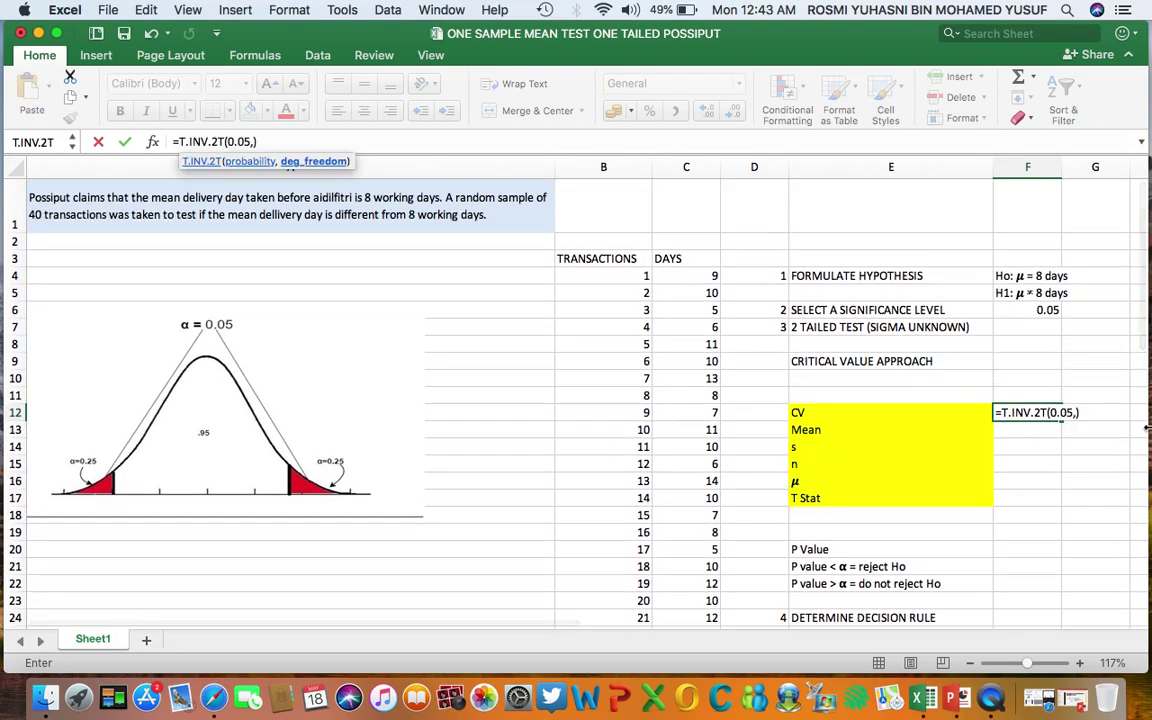
pyautogui.write('39')
pyautogui.press('Return')
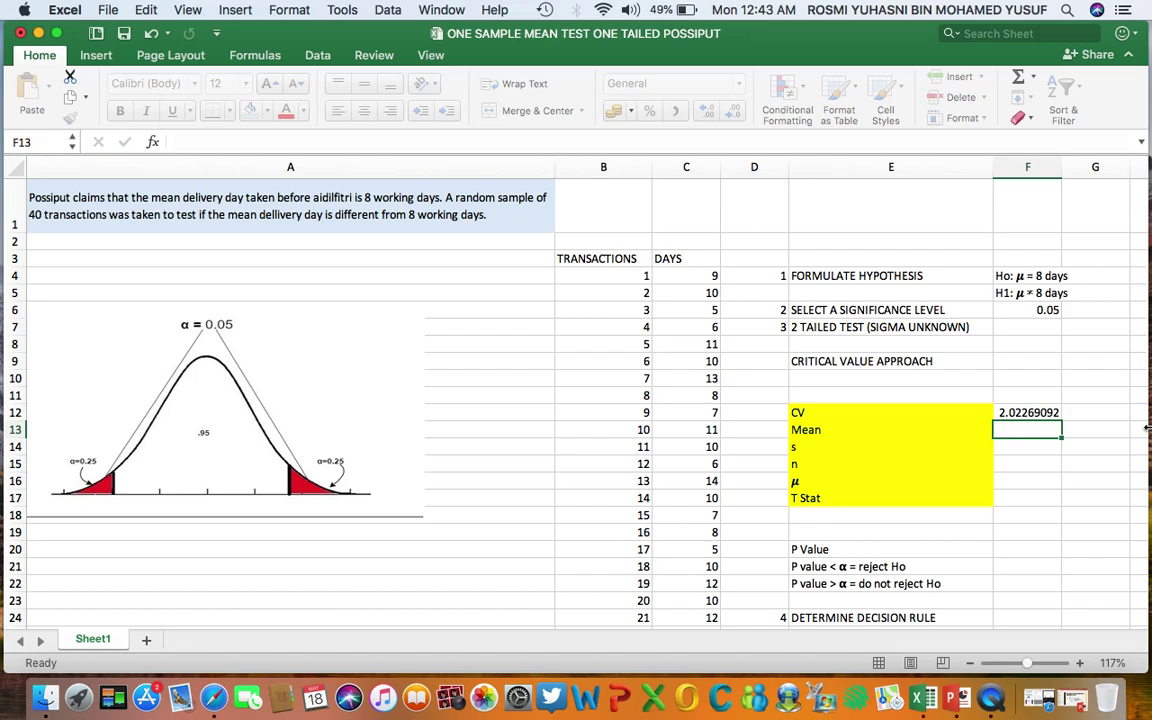
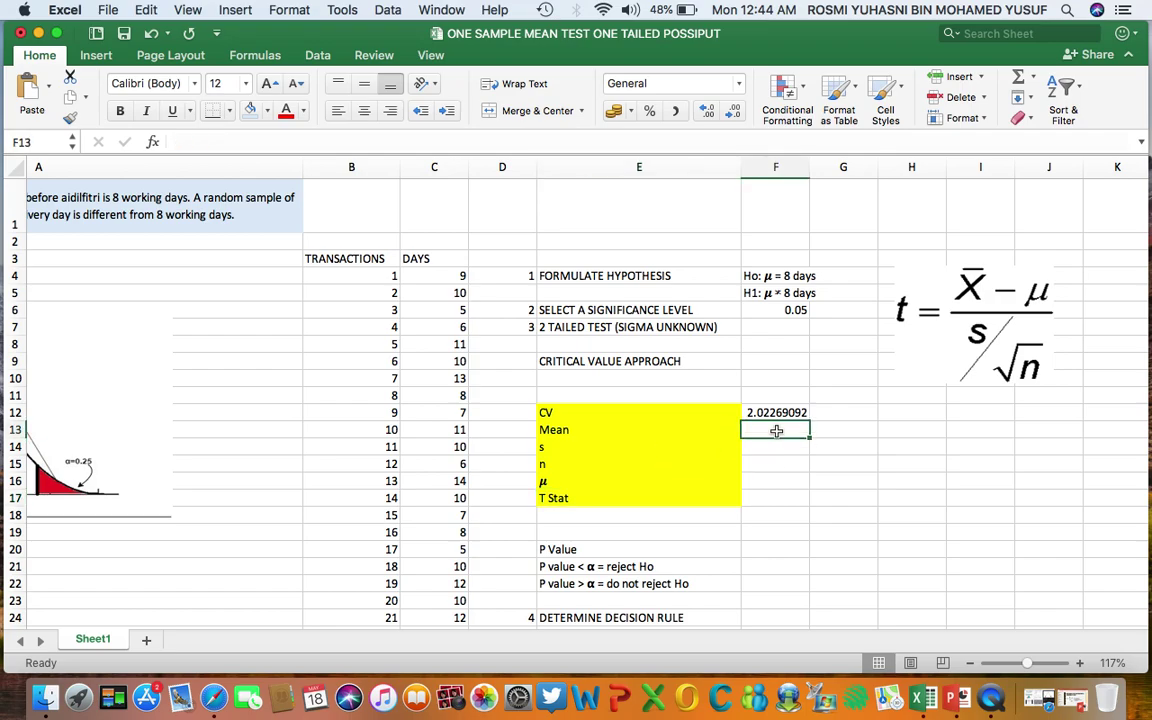
# - Calculate the sample mean of the delivery days beside Mean in F13 with =AVERAGE(C4:C43)
pyautogui.write('=')
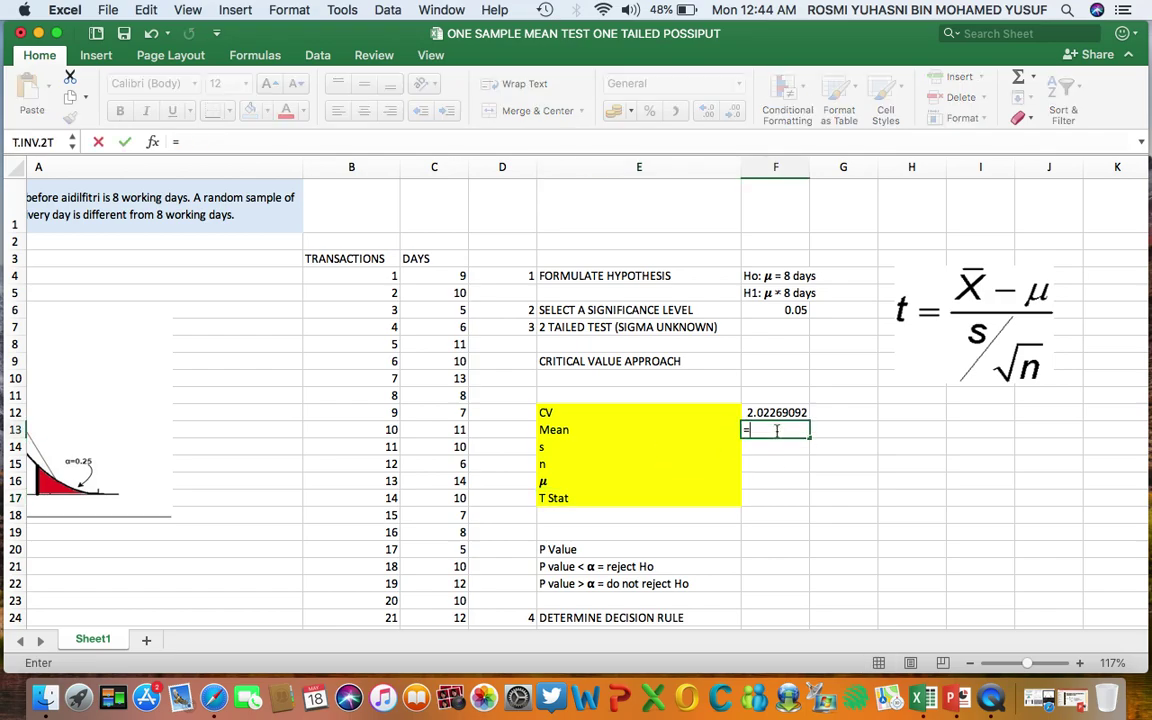
pyautogui.write('AV')
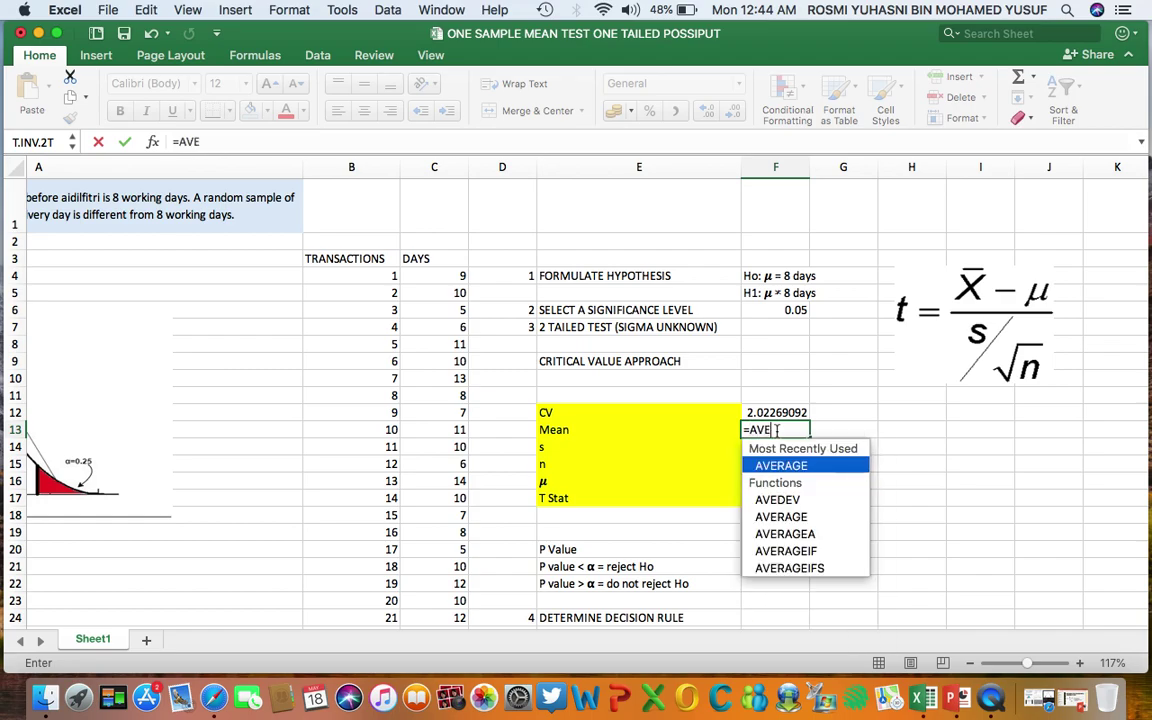
pyautogui.write('E')
pyautogui.doubleClick(780, 467)
pyautogui.scroll(-2, 368, 450)
pyautogui.hscroll(-2, 368, 450)
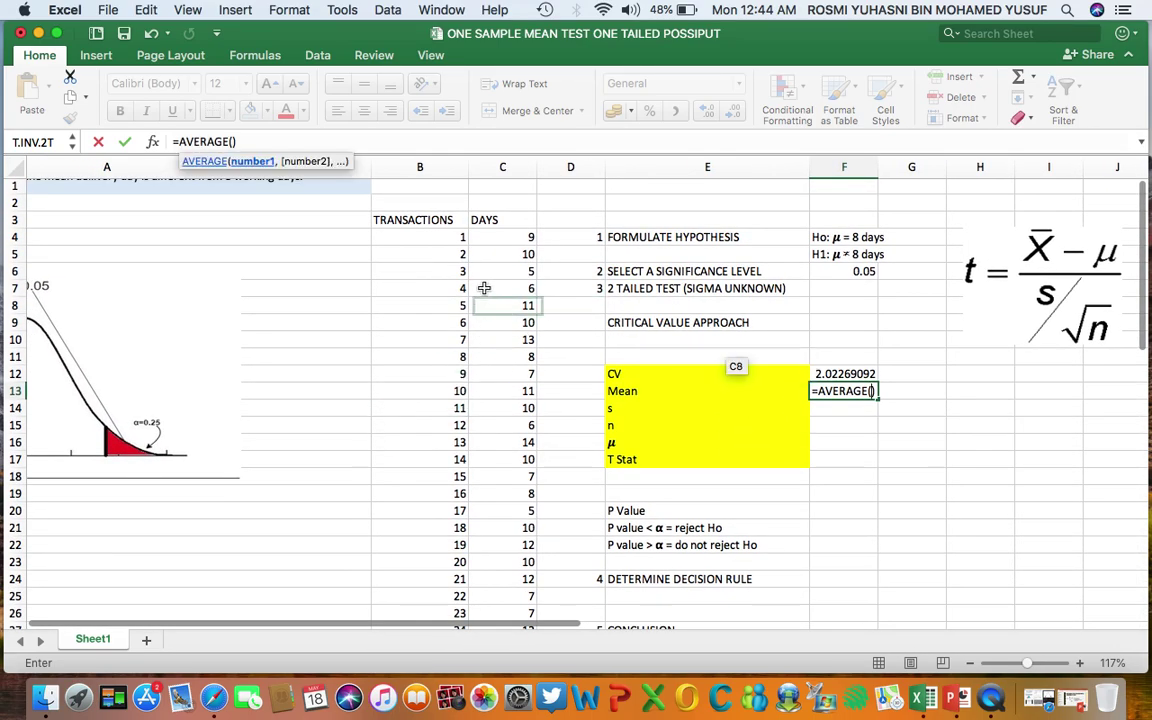
pyautogui.click(523, 240)
pyautogui.moveTo(523, 240); pyautogui.dragTo(512, 589)
pyautogui.scroll(10, 620, 510)
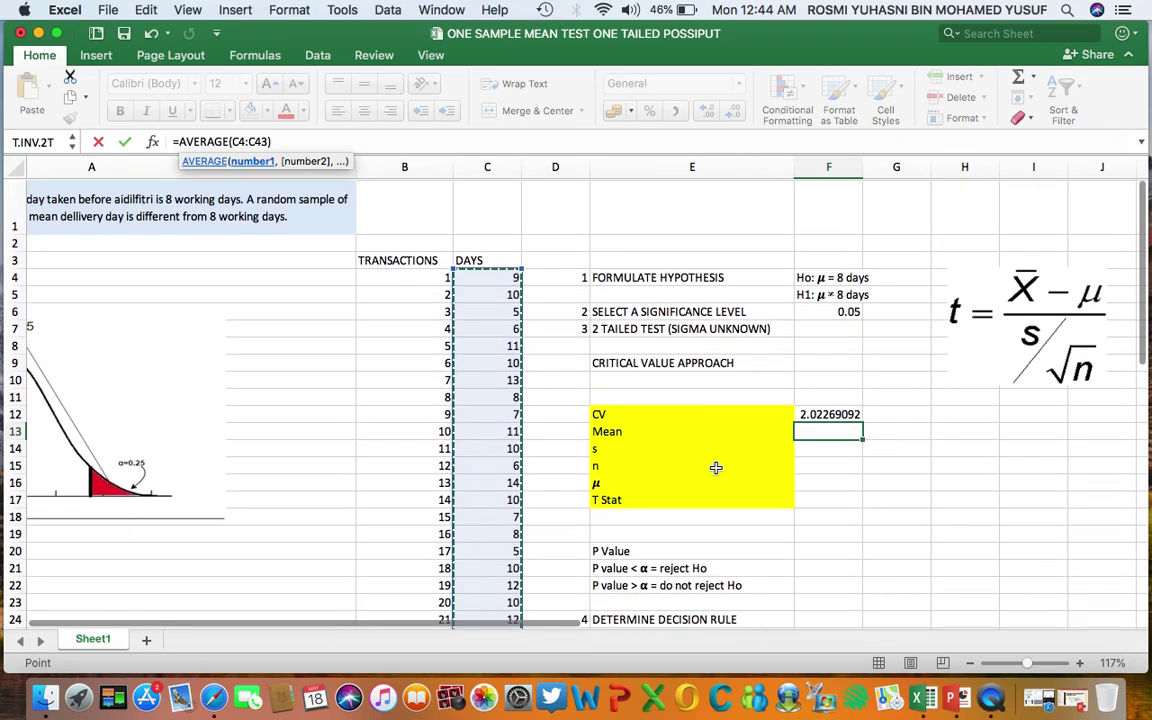
pyautogui.press('Return')
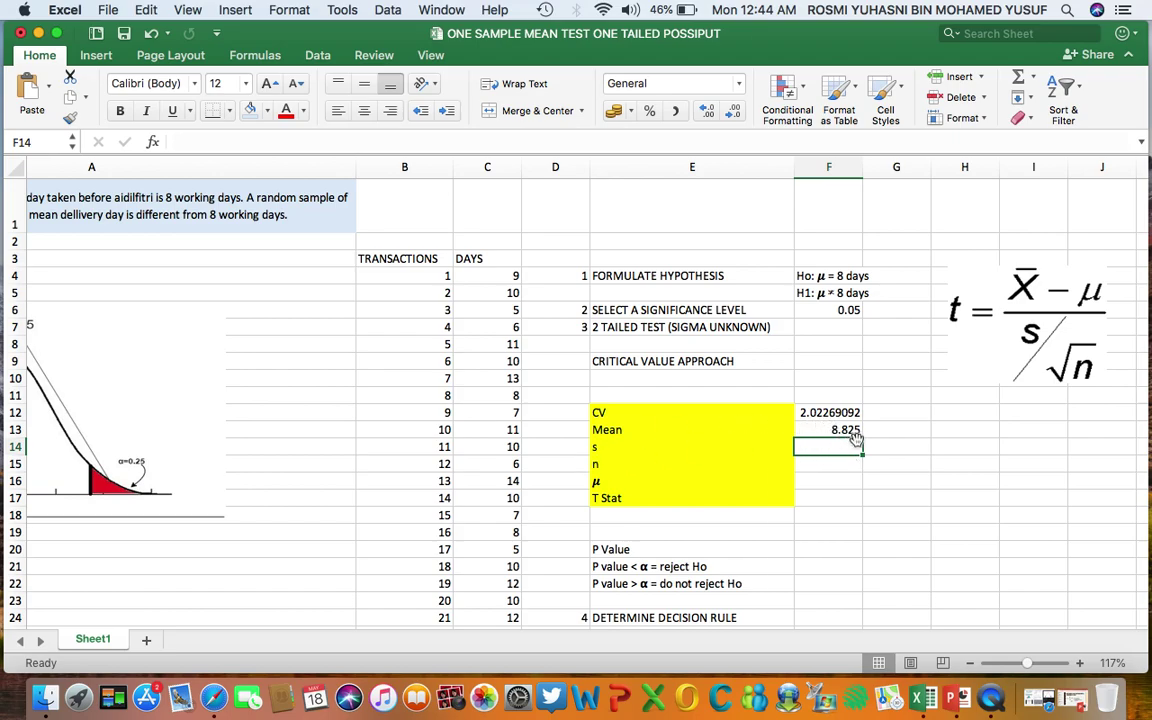
# - Calculate the sample standard deviation of the delivery days beside s in F14 with =STDEV.S(C4:C43)
pyautogui.click(599, 446)
pyautogui.click(819, 451)
pyautogui.write('=')
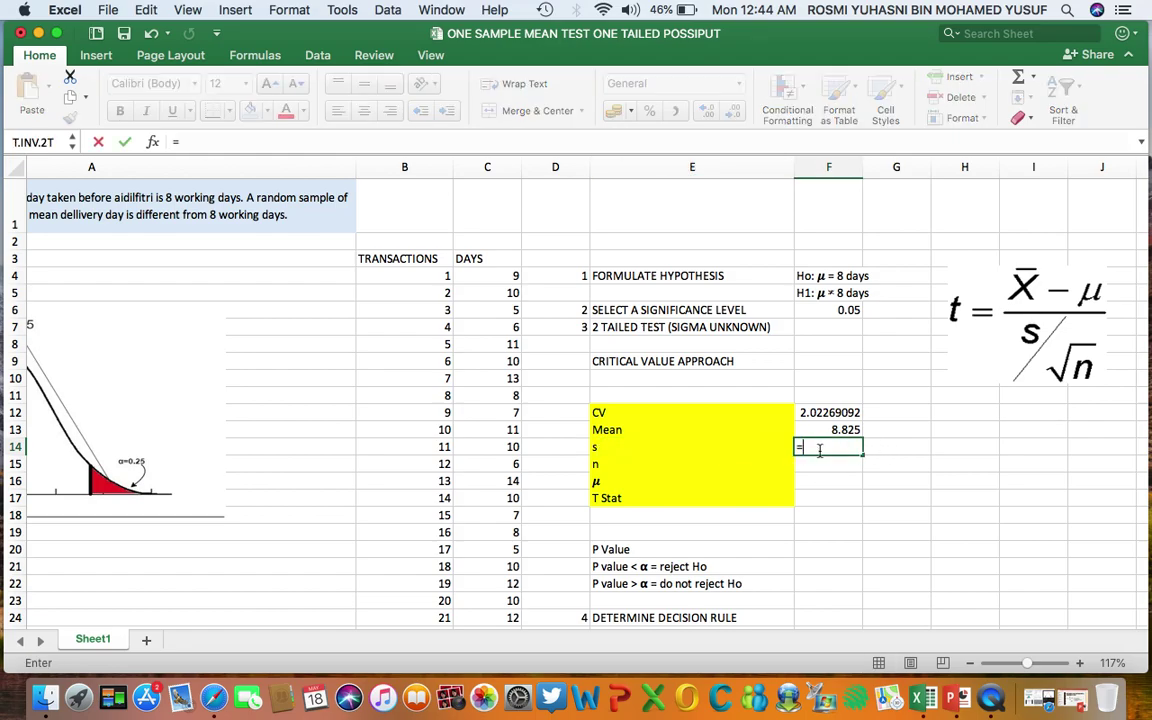
pyautogui.write('ST')
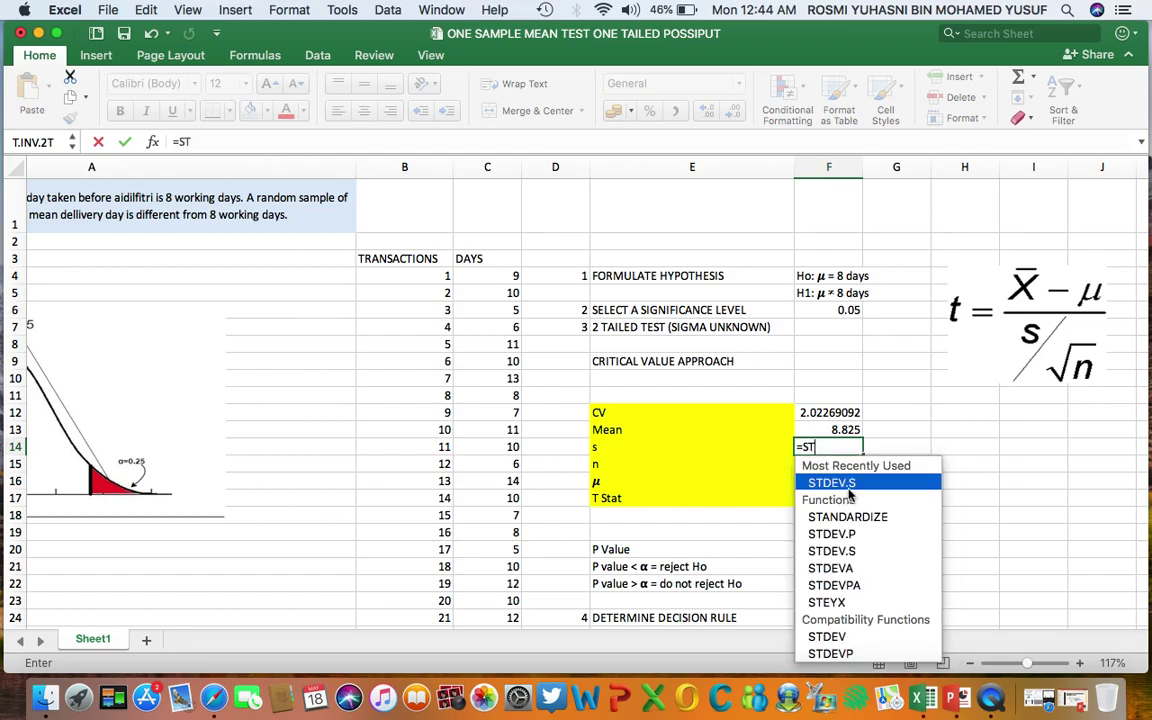
pyautogui.doubleClick(849, 486)
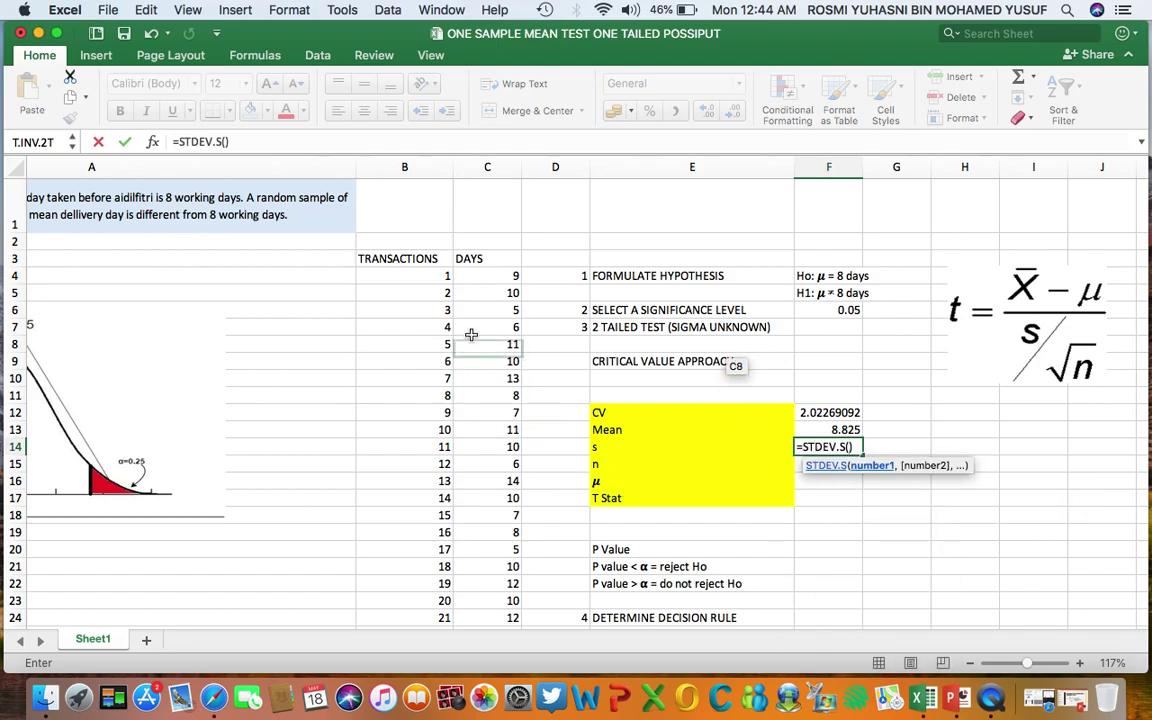
pyautogui.moveTo(503, 274); pyautogui.dragTo(501, 579)
pyautogui.scroll(4, 694, 440)
pyautogui.scroll(8, 694, 440)
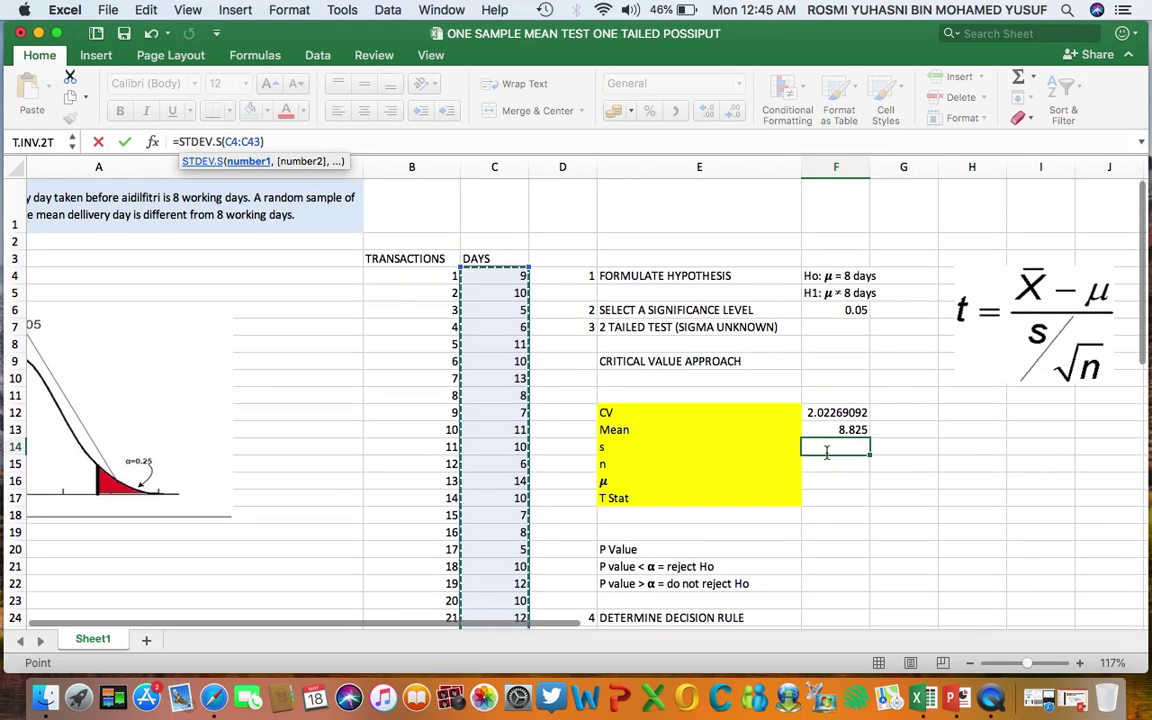
pyautogui.press('Return')
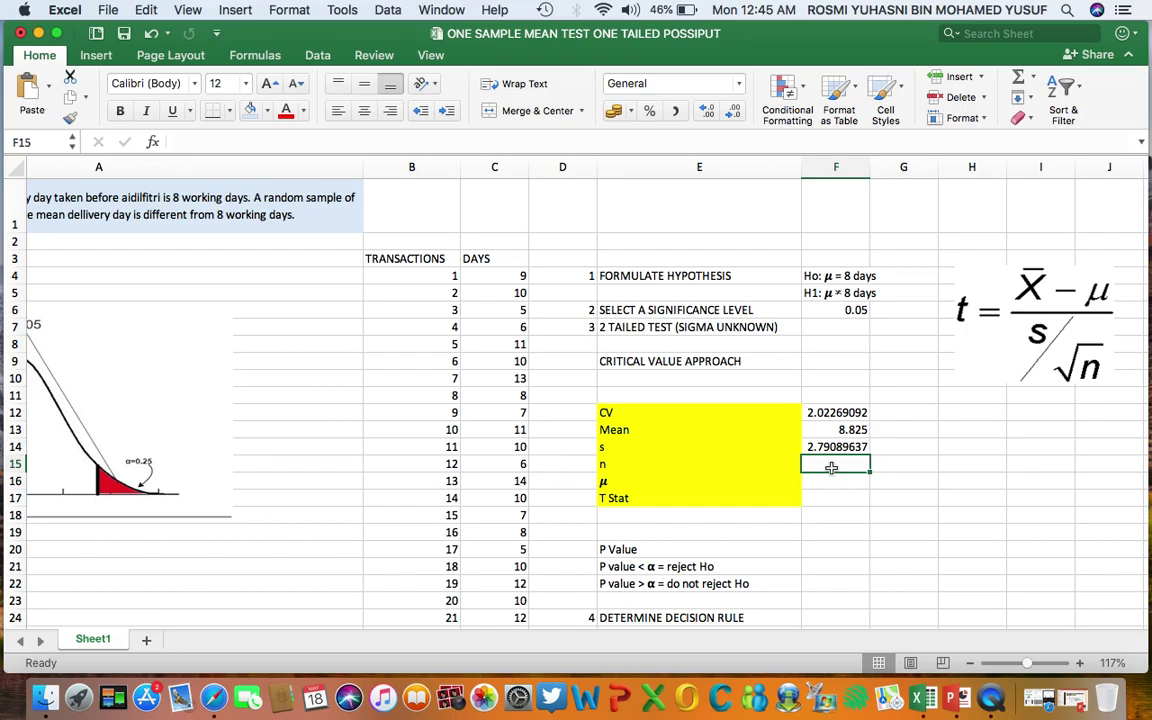
# - Check the number of transactions in the data and enter the sample size 40 beside n in F15
pyautogui.scroll(-7, 504, 470)
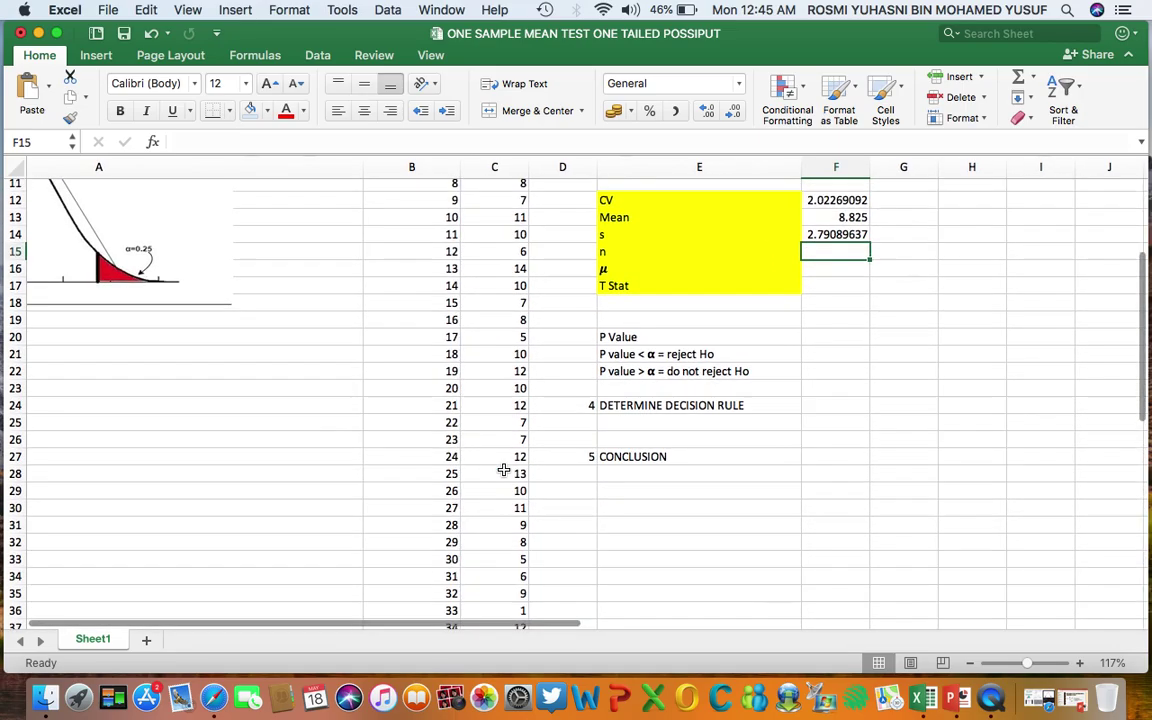
pyautogui.scroll(4, 505, 468)
pyautogui.scroll(3, 504, 469)
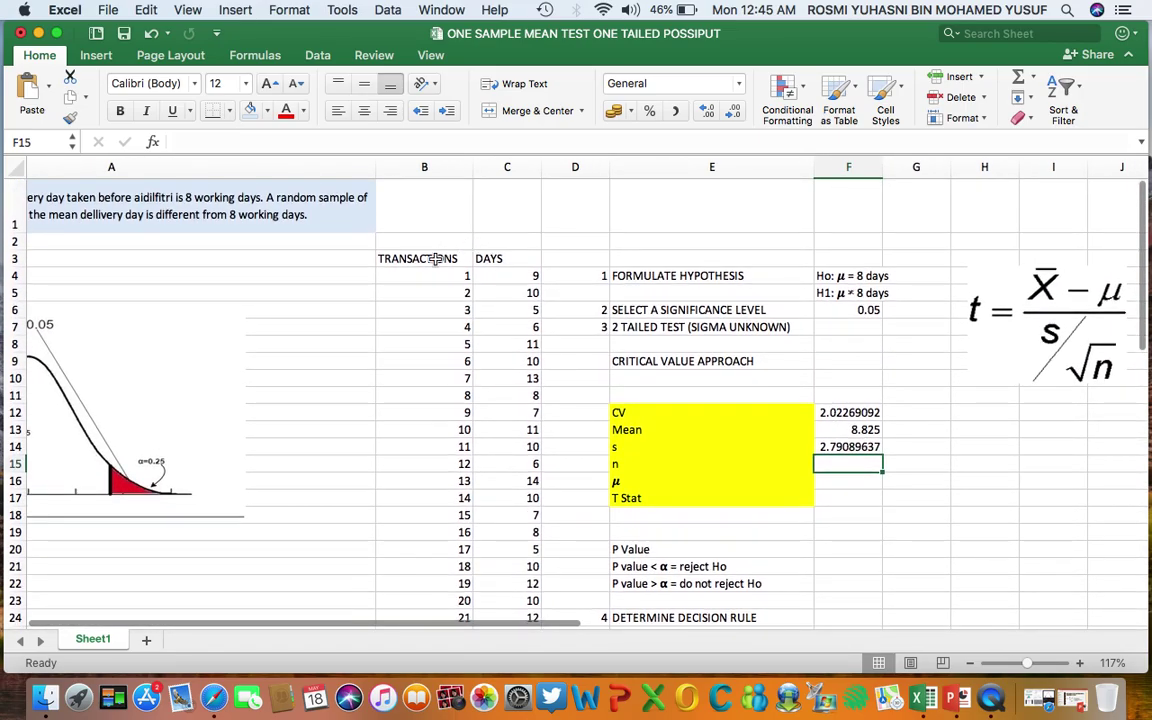
pyautogui.scroll(-5, 450, 350)
pyautogui.scroll(-2, 450, 365)
pyautogui.scroll(8, 450, 365)
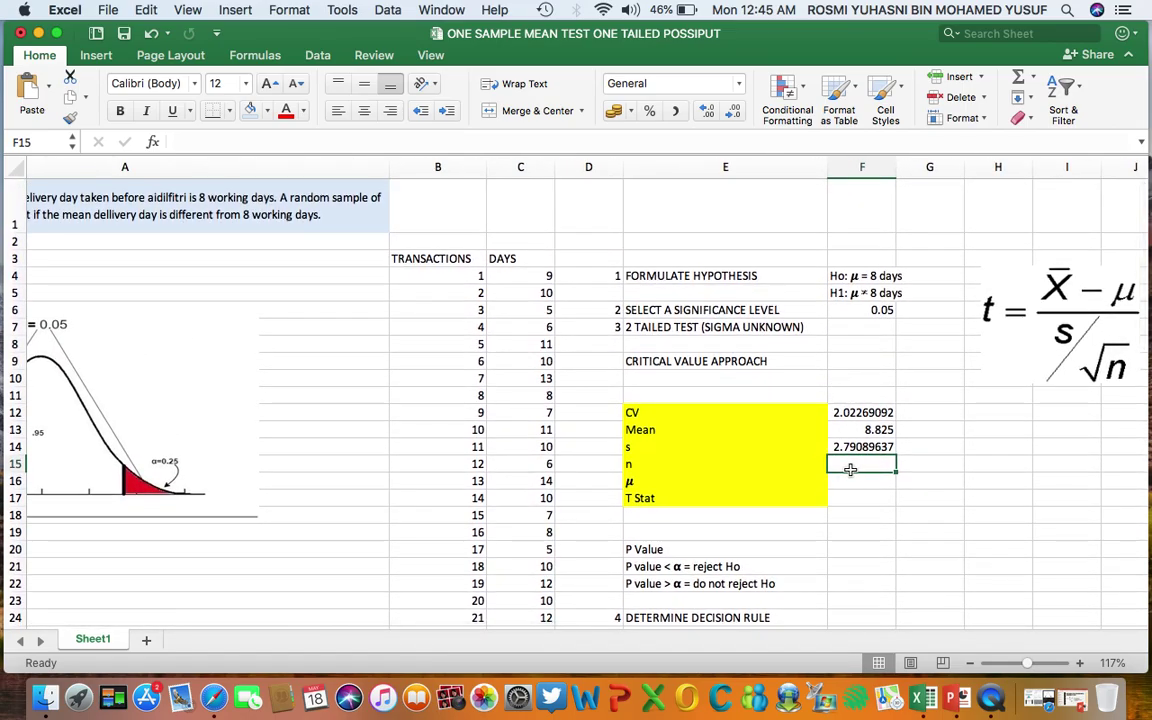
pyautogui.write('40')
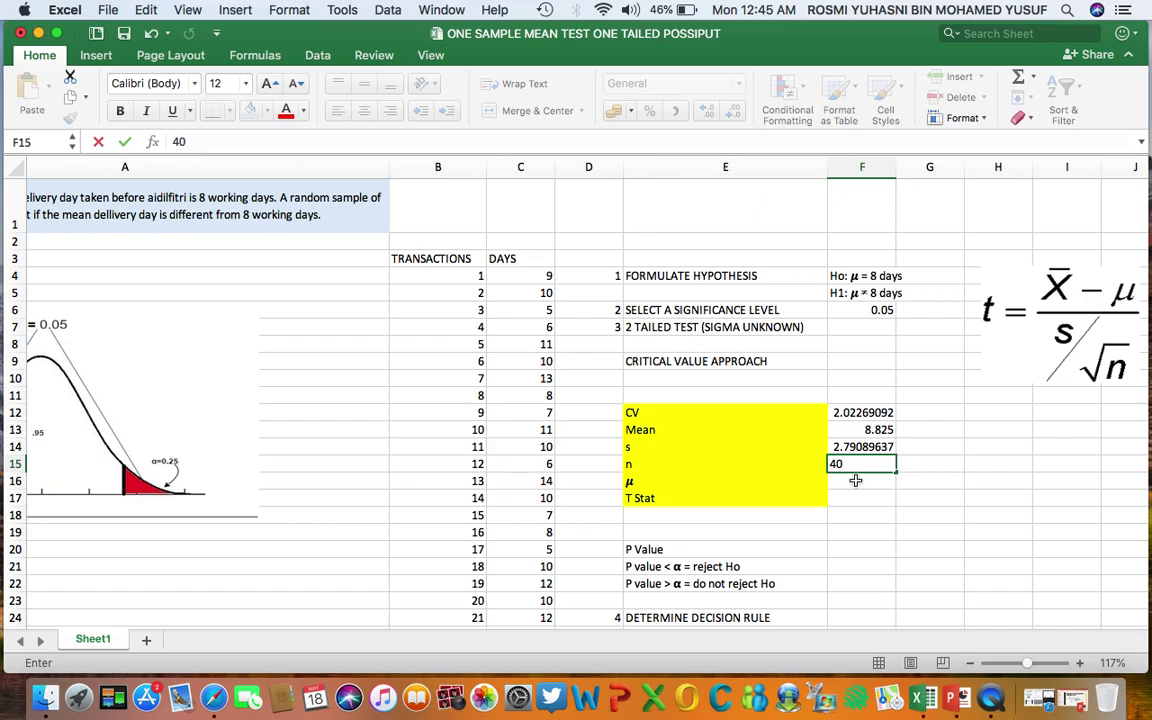
pyautogui.press('Return')
# - Enter the hypothesised population mean of 8 beside μ in F16
pyautogui.click(632, 483)
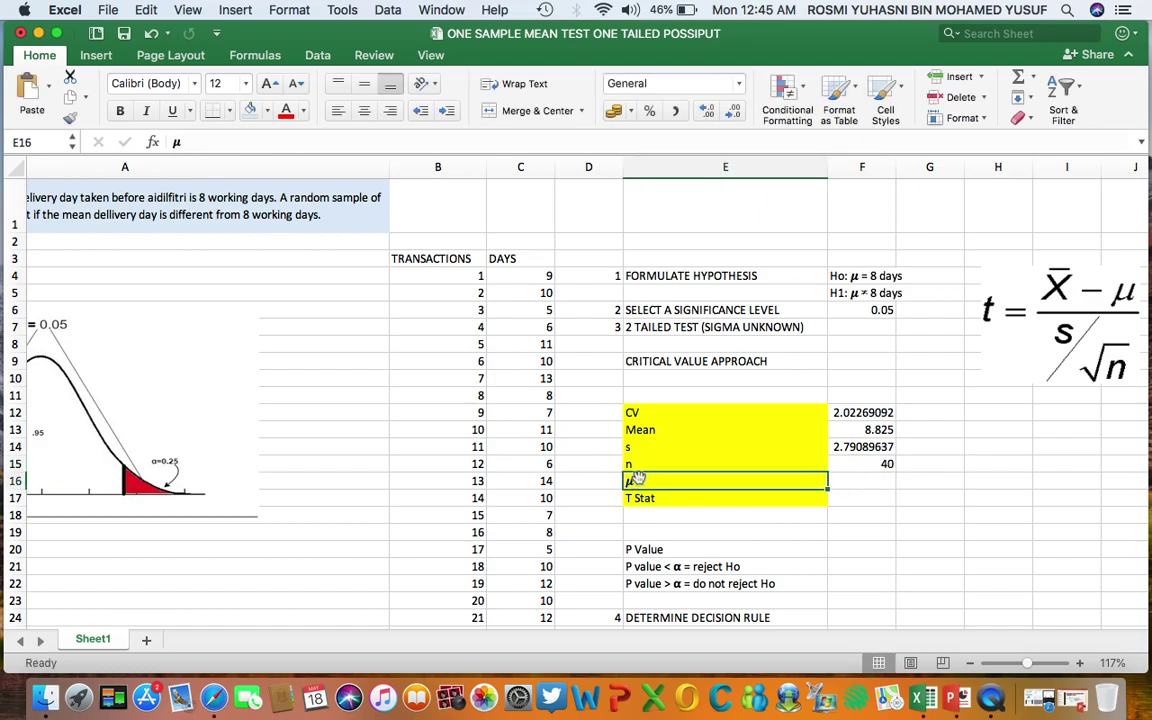
pyautogui.click(870, 483)
pyautogui.write('8')
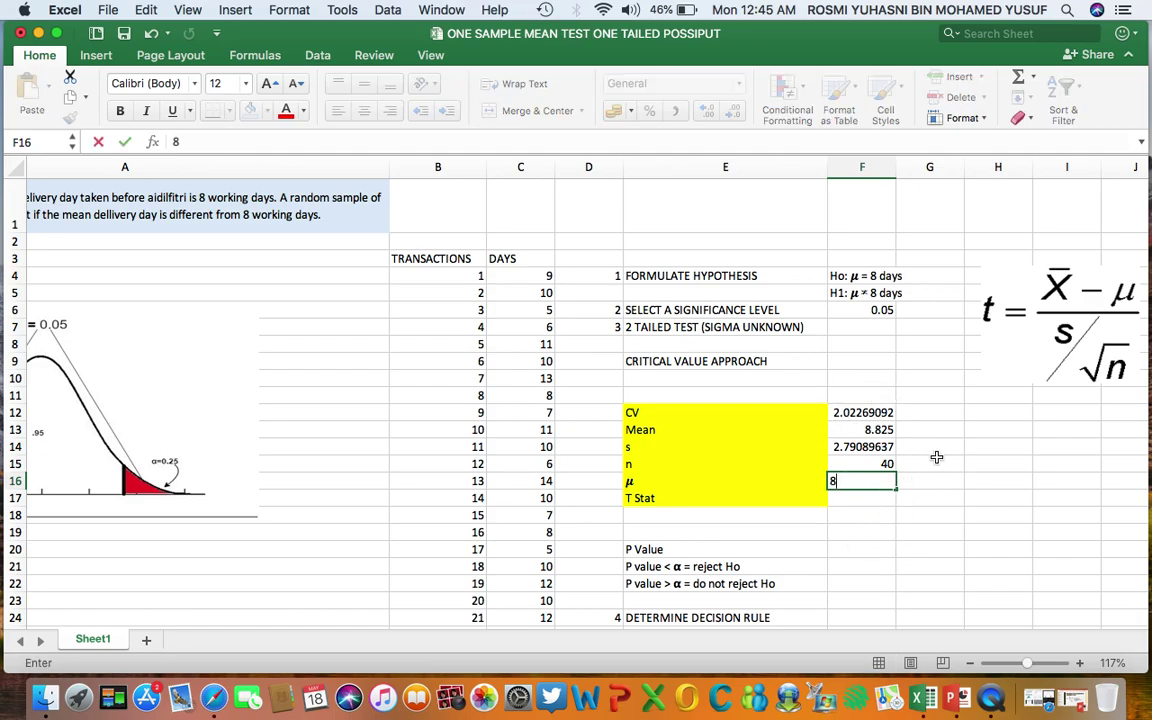
pyautogui.hscroll(2, 879, 378)
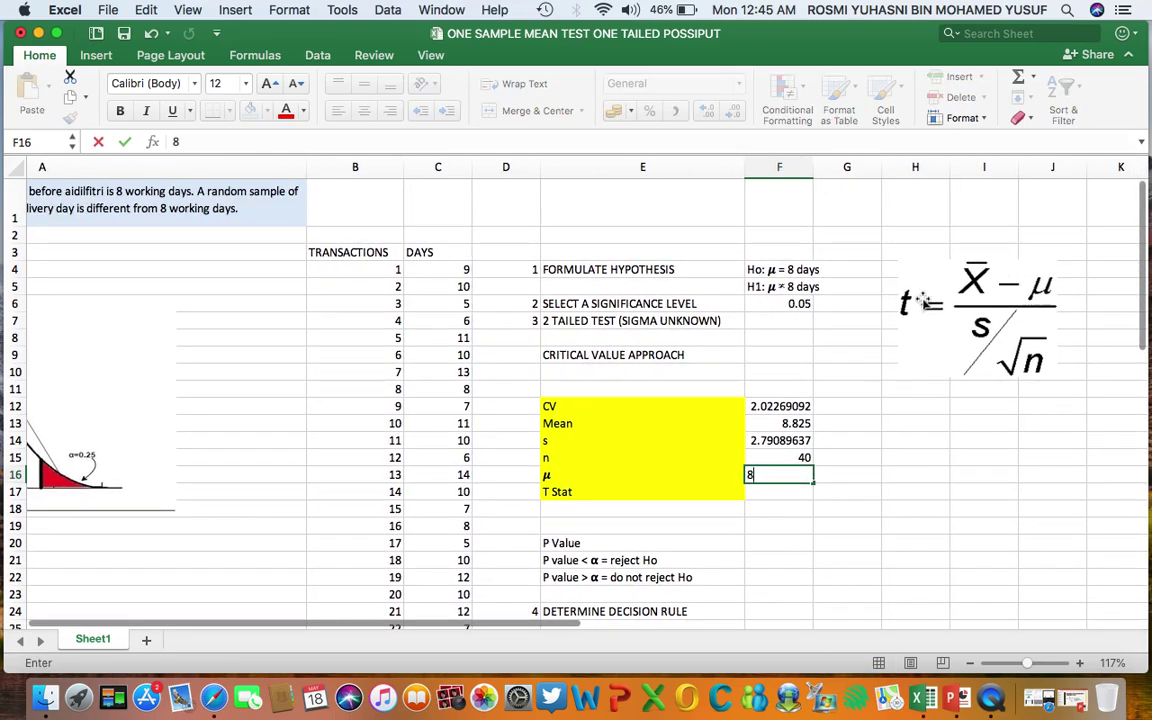
pyautogui.click(762, 500)
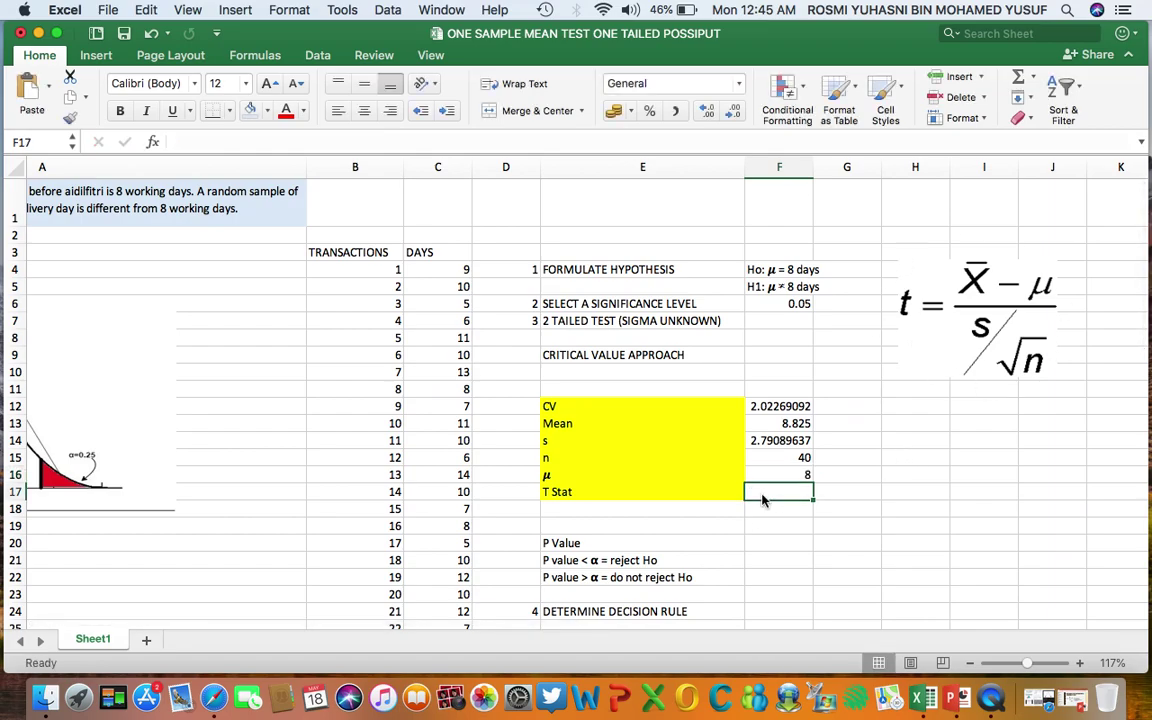
pyautogui.write('=(')
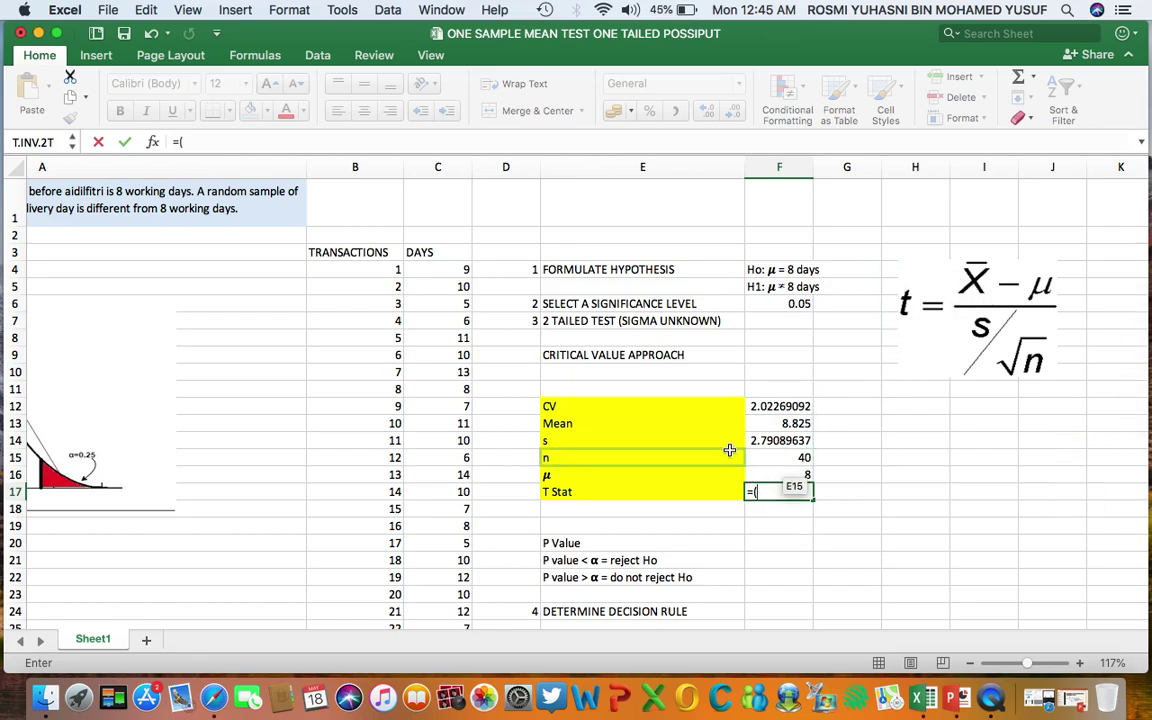
pyautogui.click(766, 442)
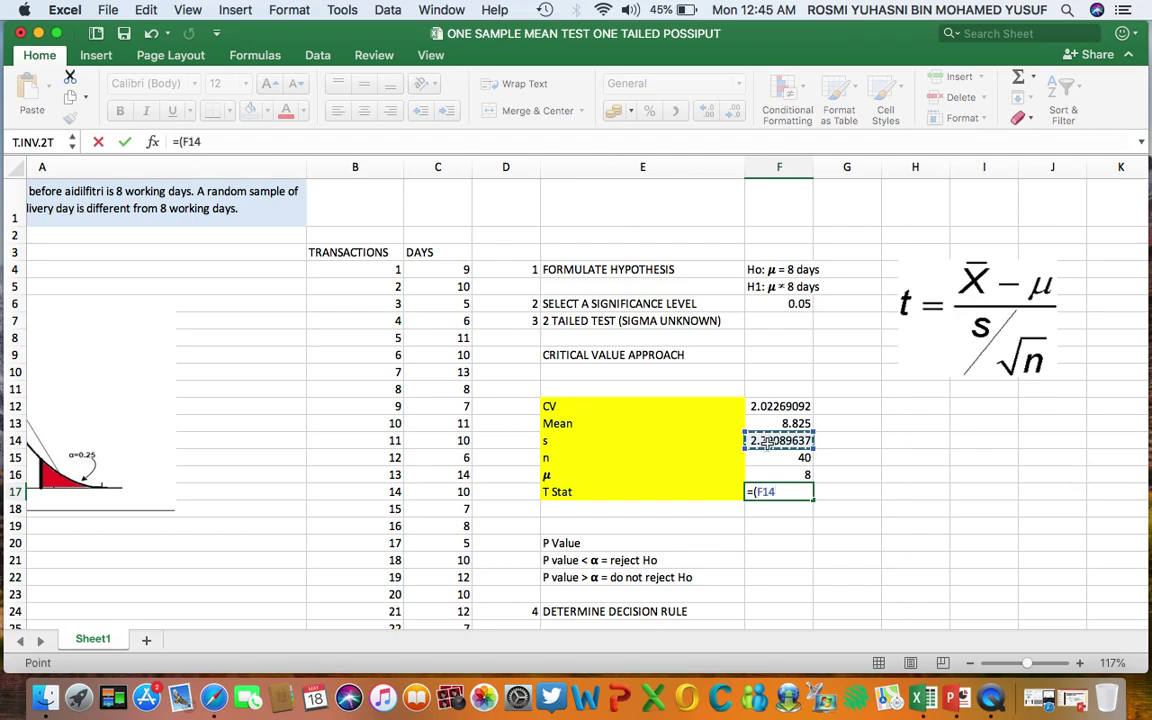
pyautogui.write('-')
pyautogui.click(774, 474)
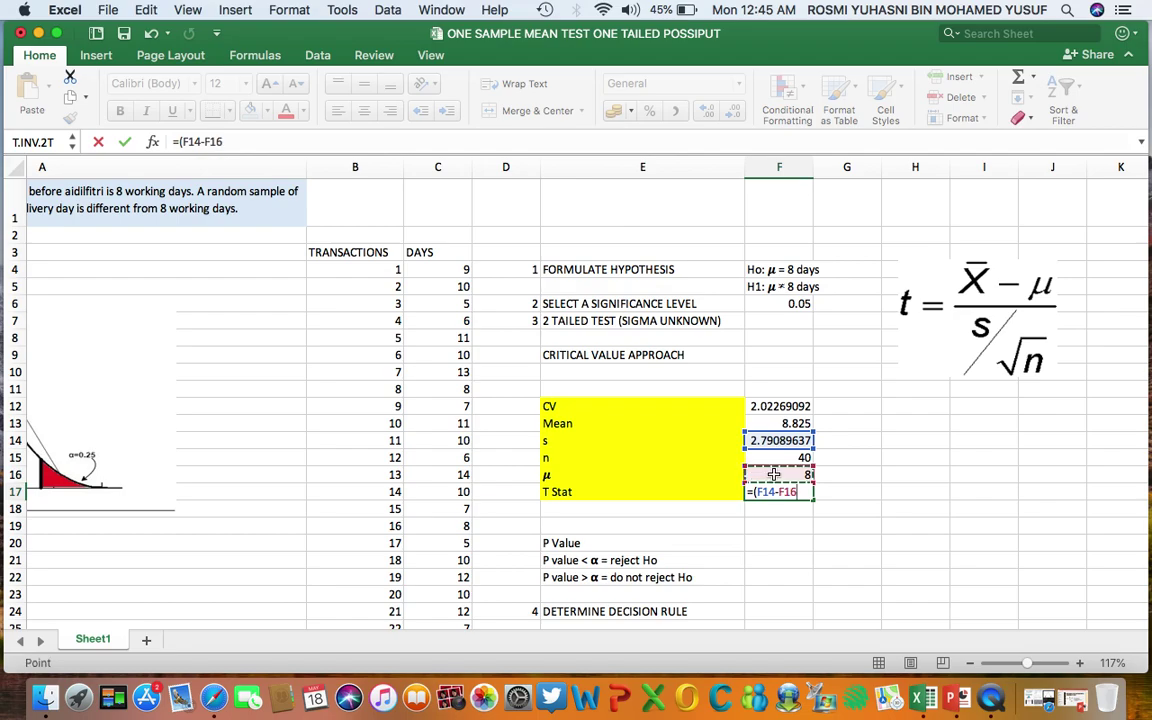
pyautogui.write(')/(')
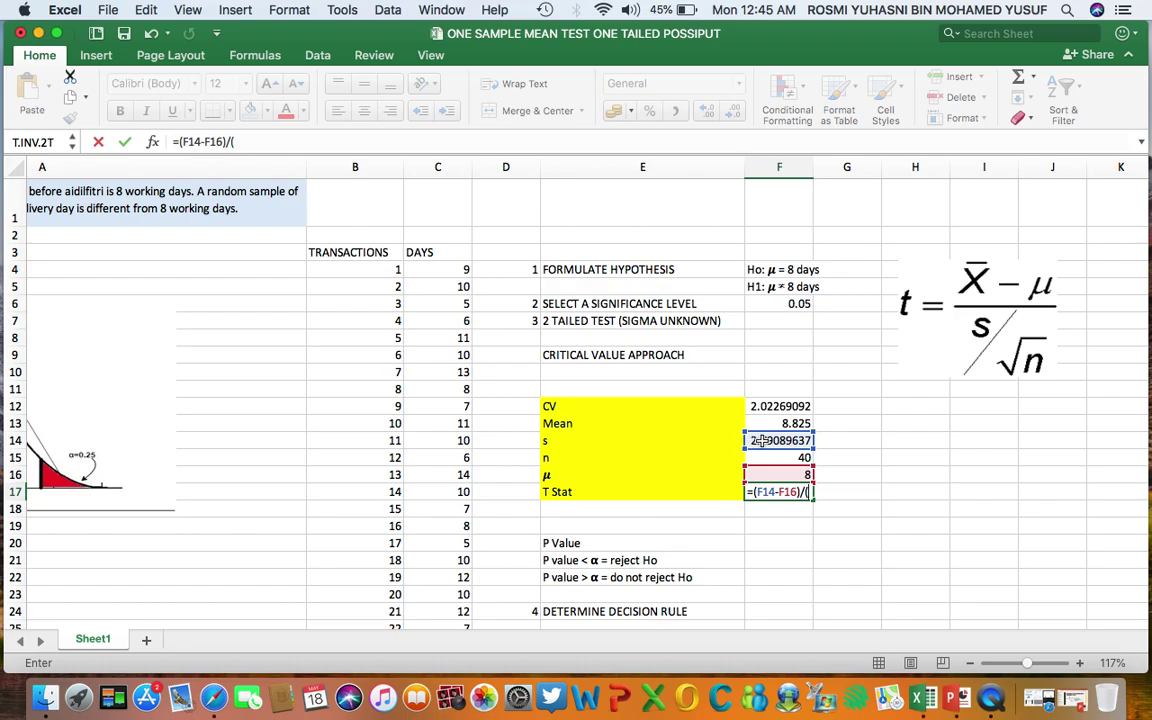
pyautogui.press('BackSpace')
pyautogui.press('BackSpace')
pyautogui.press('BackSpace')
pyautogui.press('BackSpace')
pyautogui.press('BackSpace')
pyautogui.press('BackSpace')
pyautogui.press('BackSpace')
pyautogui.press('BackSpace')
pyautogui.press('BackSpace')
pyautogui.press('BackSpace')
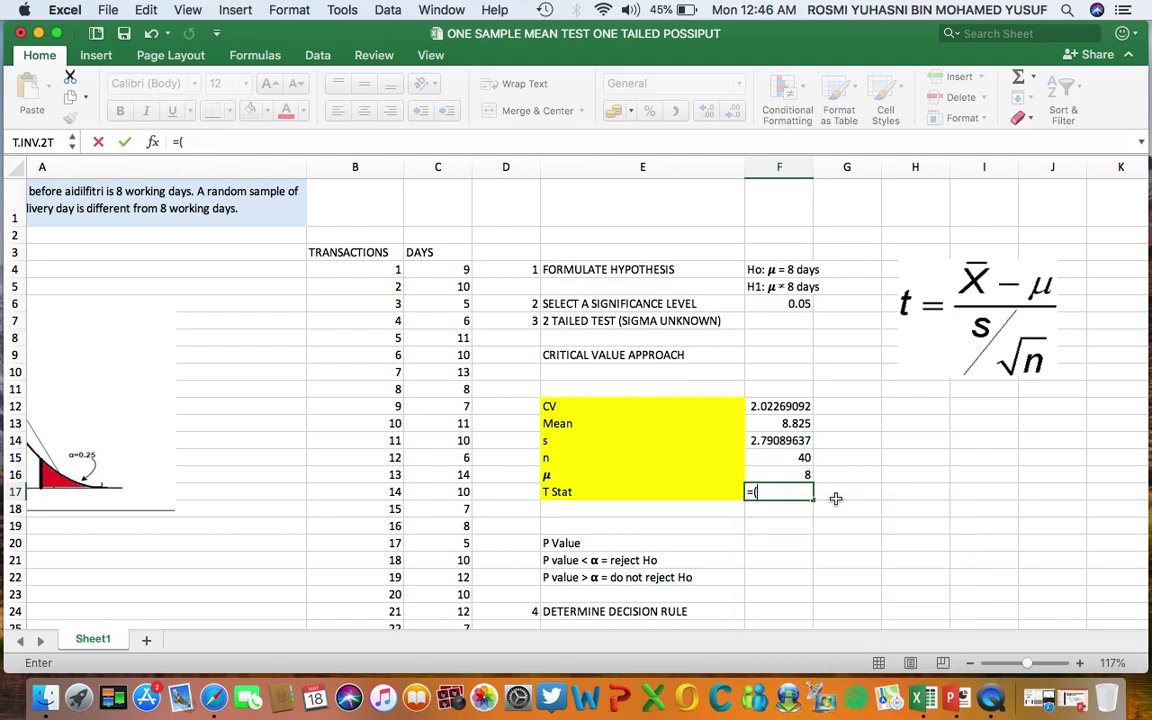
pyautogui.press('BackSpace')
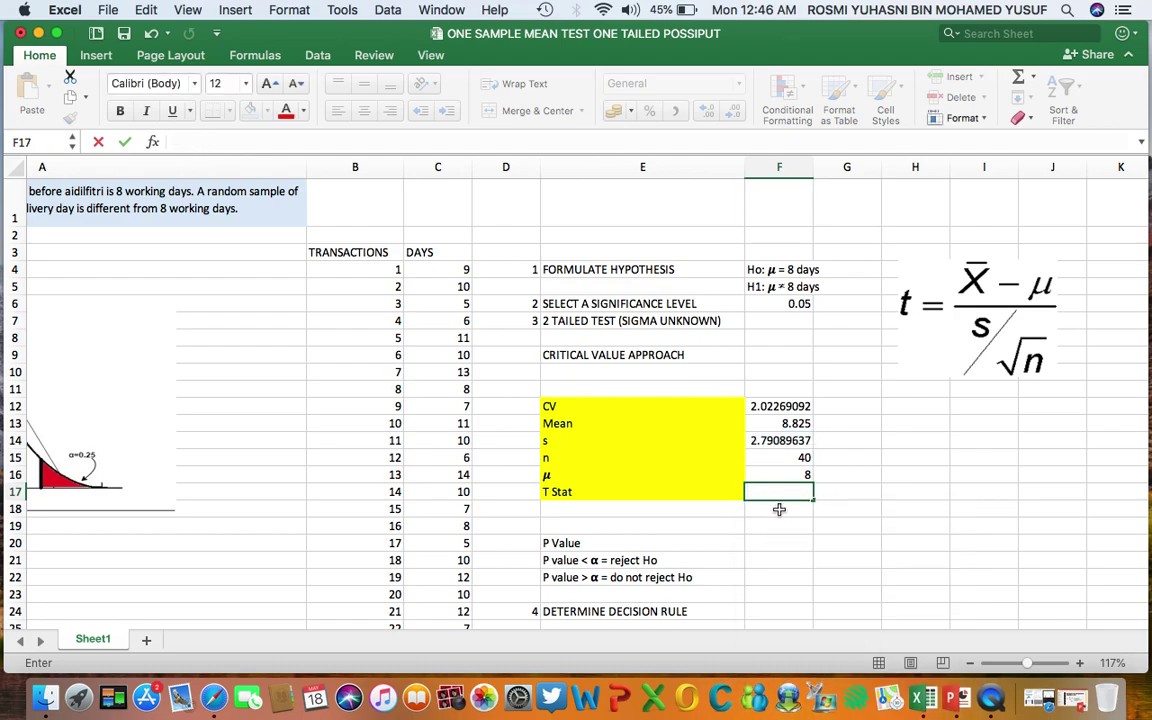
pyautogui.press('Return')
# - Calculate the test statistic beside T Stat in F17 with =(F13-F16)/(F14/SQRT(40))
pyautogui.click(786, 496)
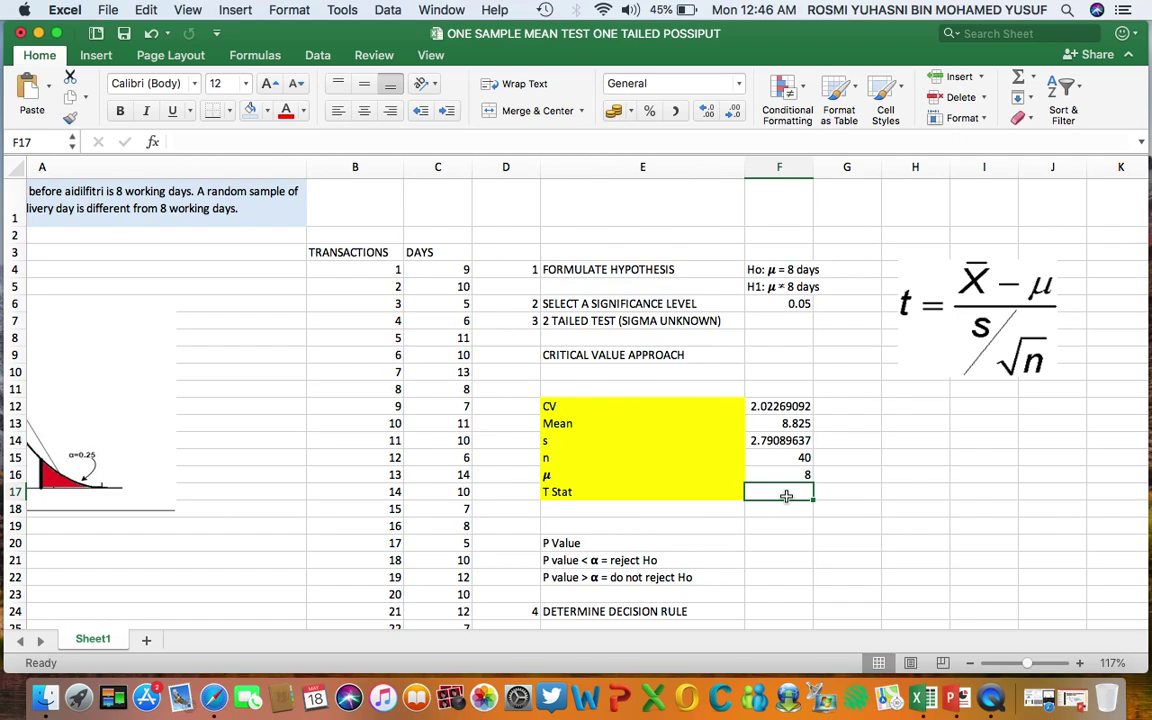
pyautogui.write('=(')
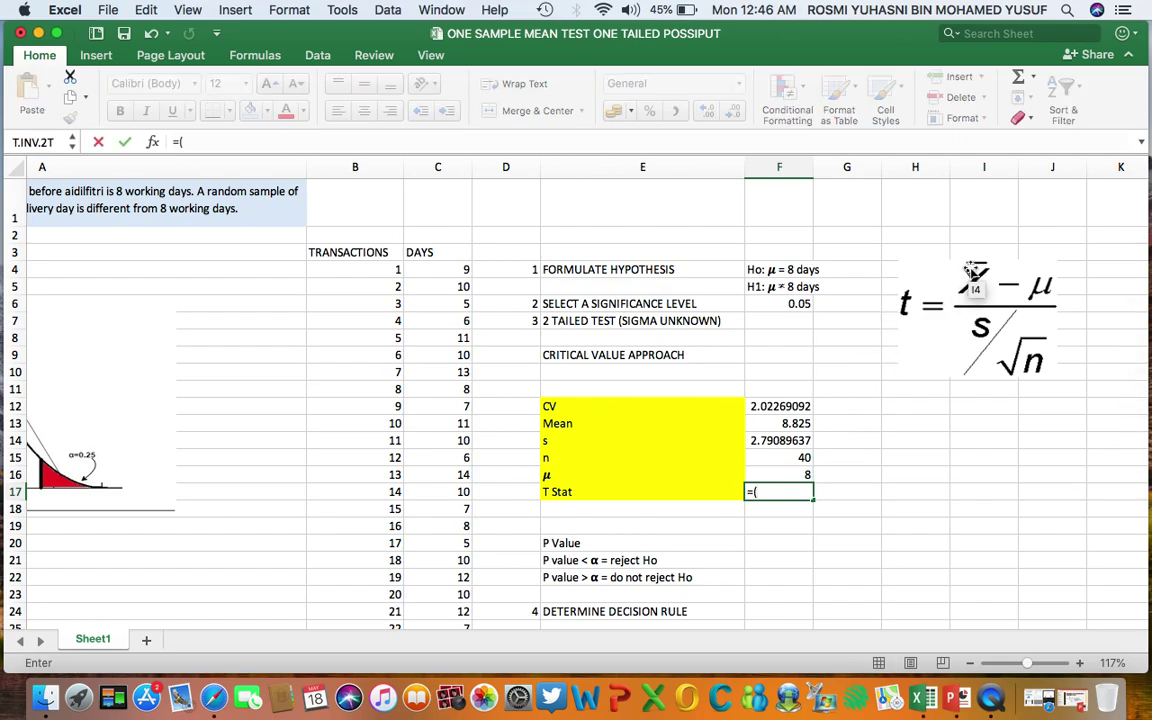
pyautogui.click(798, 425)
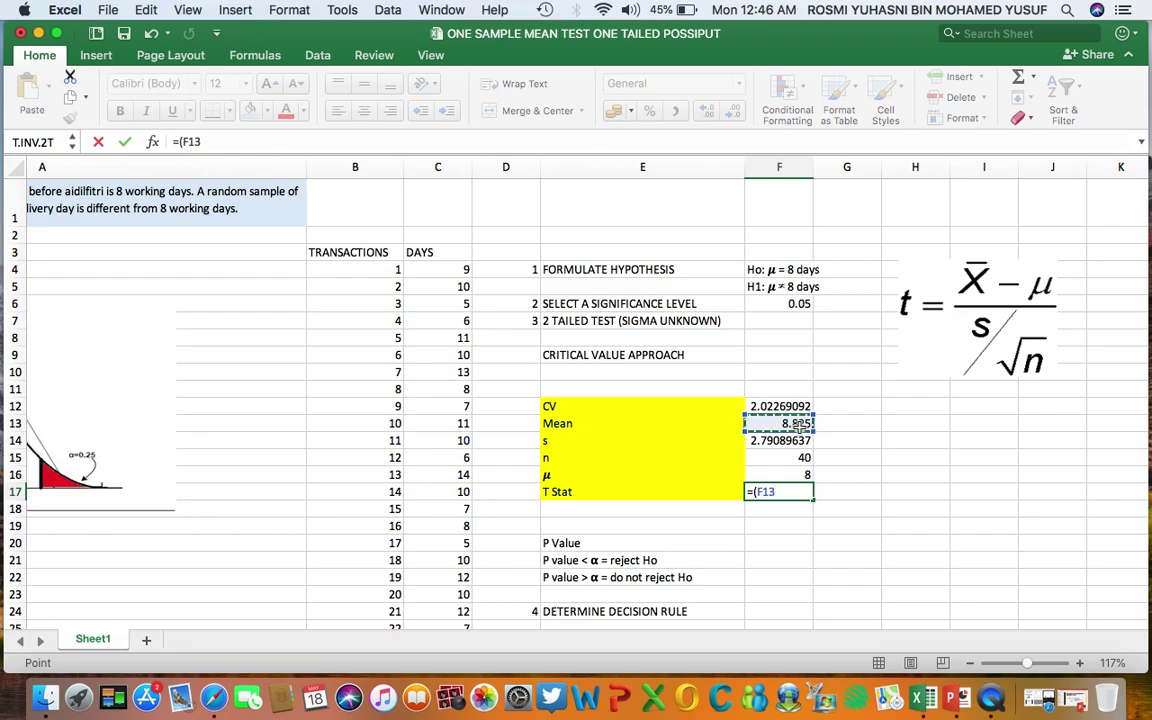
pyautogui.write('-')
pyautogui.click(790, 474)
pyautogui.write(')/(')
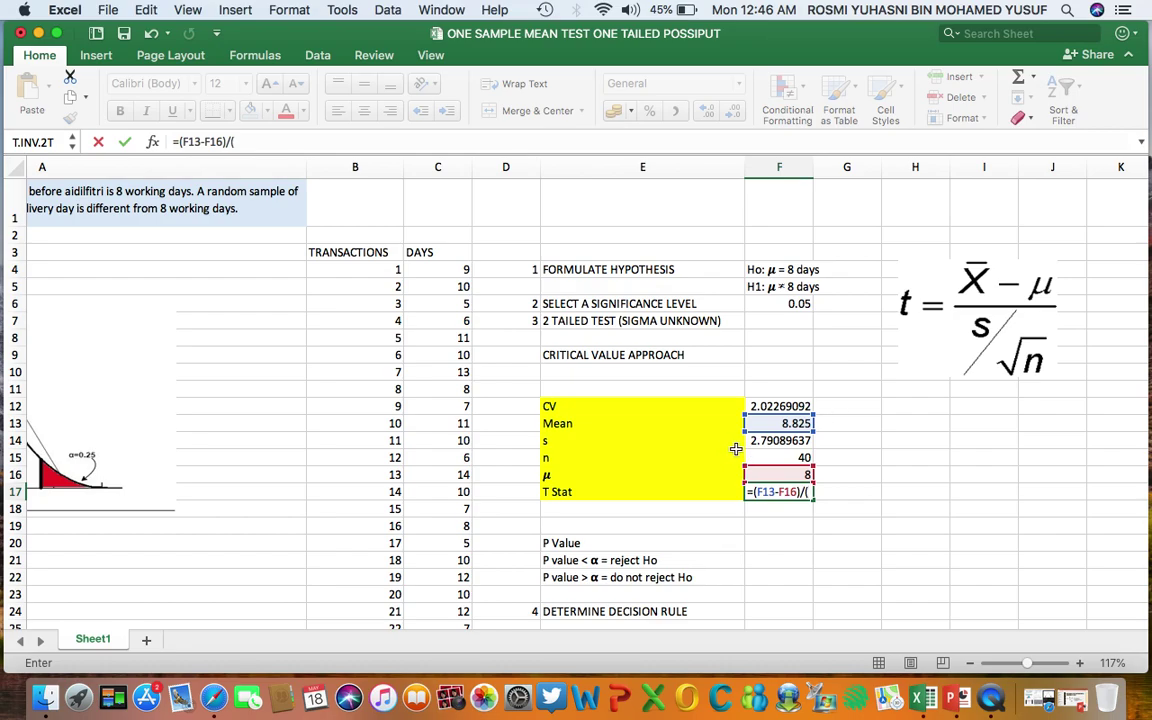
pyautogui.click(778, 443)
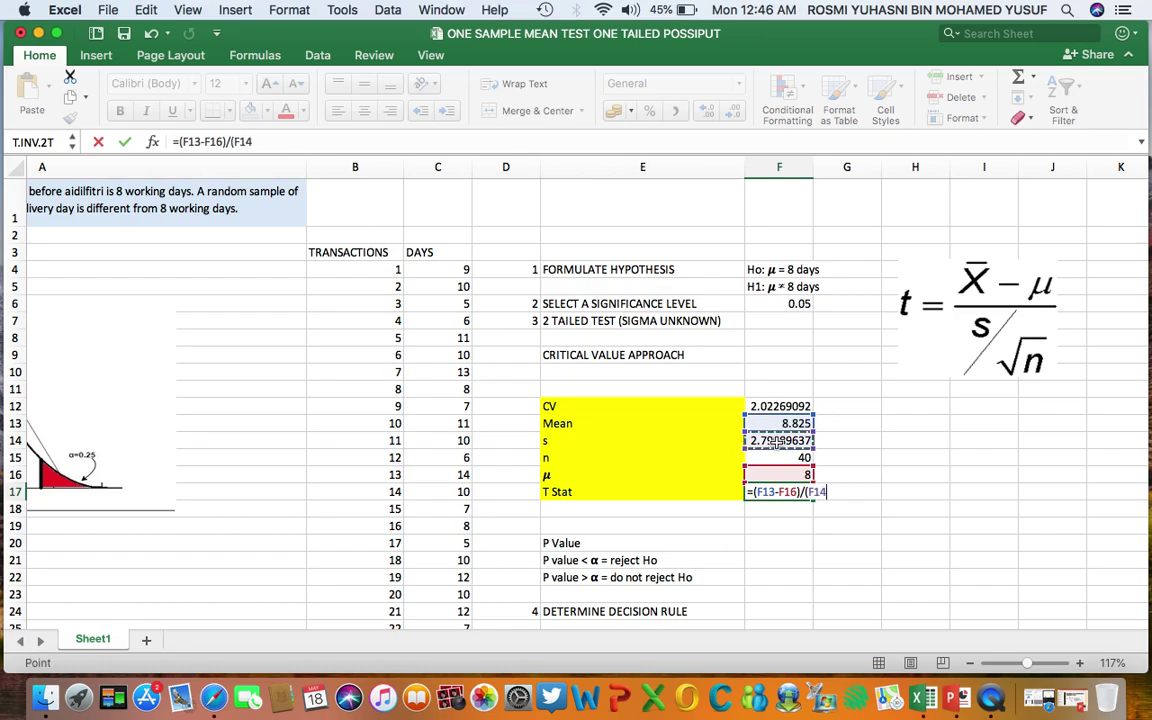
pyautogui.write('/')
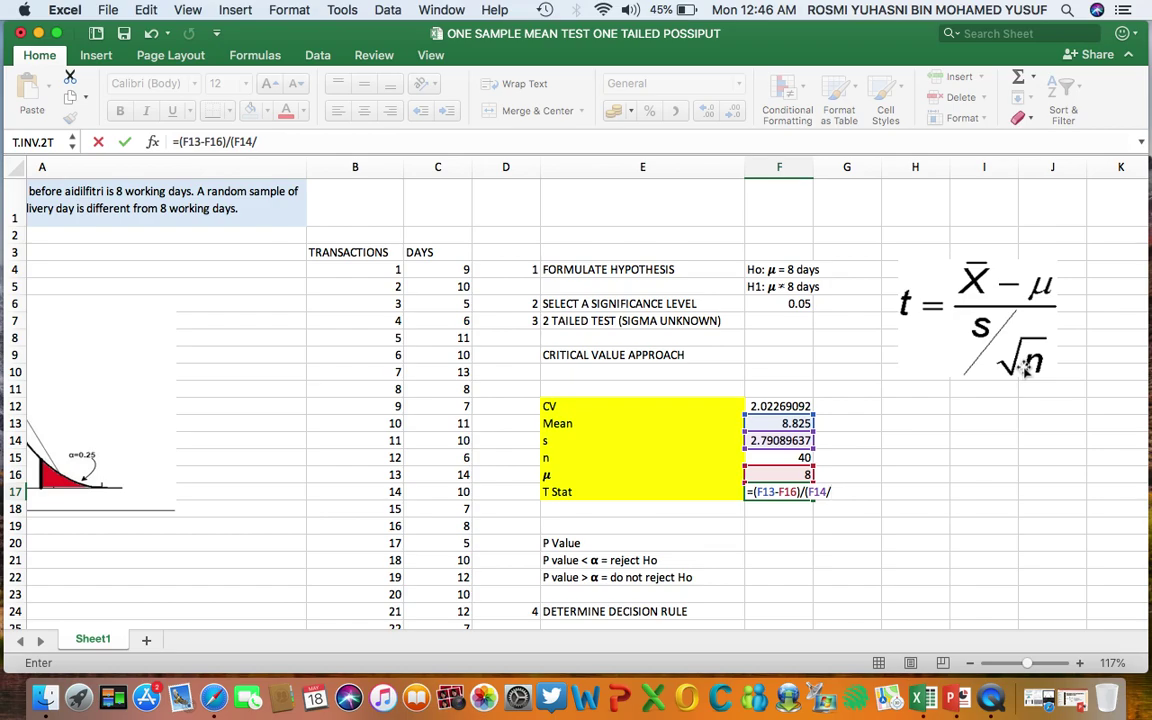
pyautogui.write('SQ')
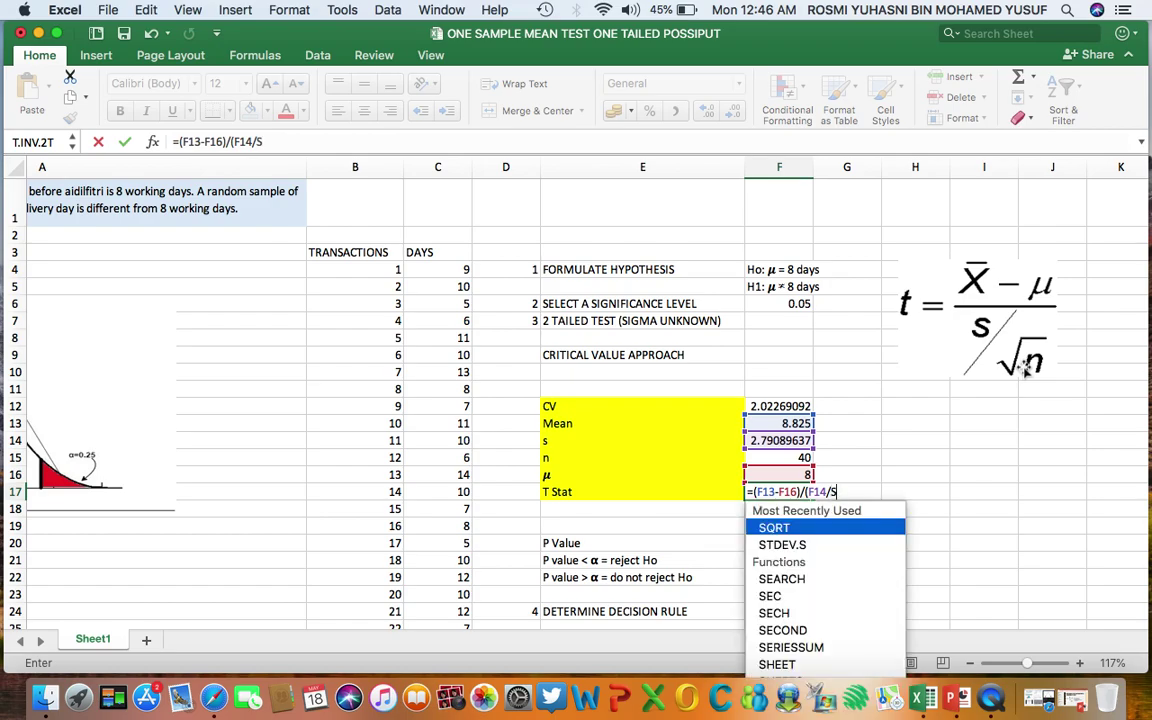
pyautogui.doubleClick(781, 530)
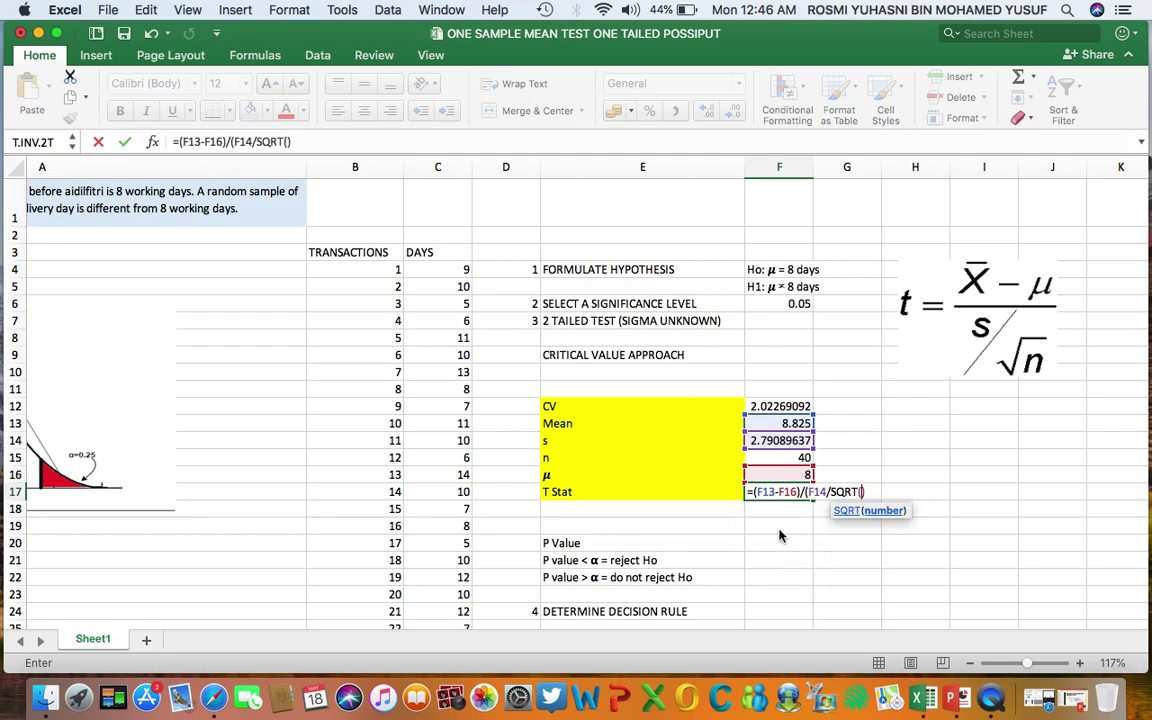
pyautogui.write('40')
pyautogui.click(879, 493)
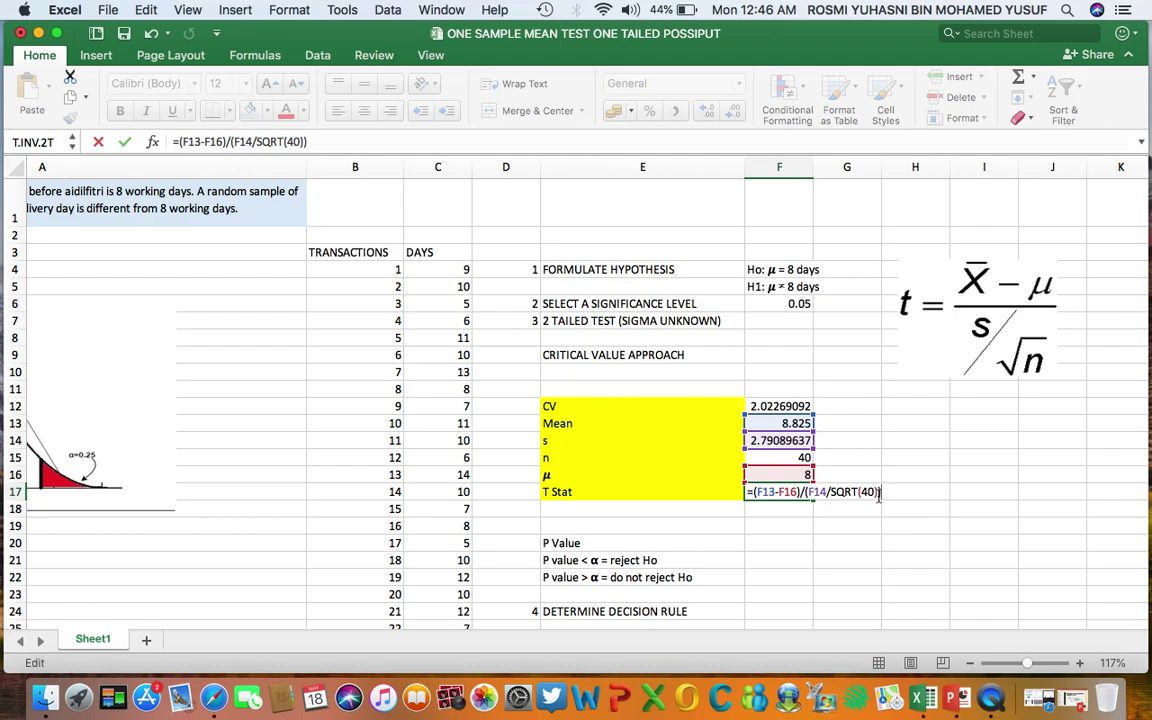
pyautogui.write(')')
pyautogui.press('Return')
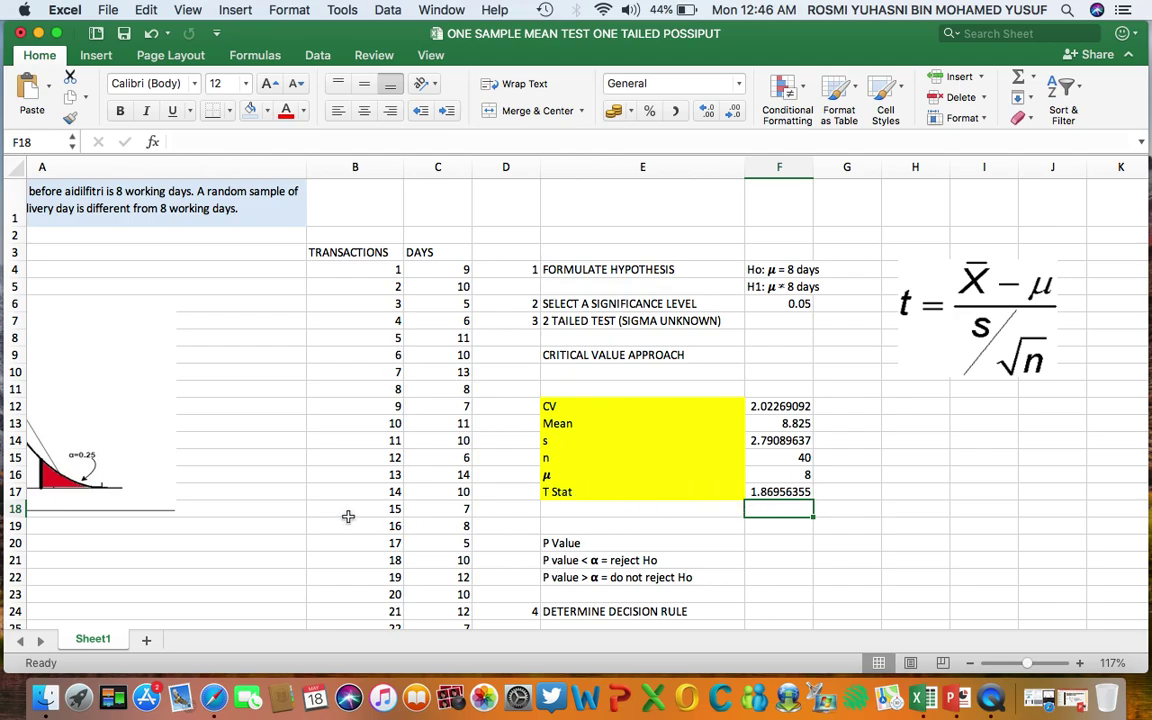
# - Record the critical value decision by entering "T-STAT < CV" in G19 and "Do not reject Ho" in H19
pyautogui.hscroll(-5, 260, 542)
pyautogui.scroll(-2, 259, 543)
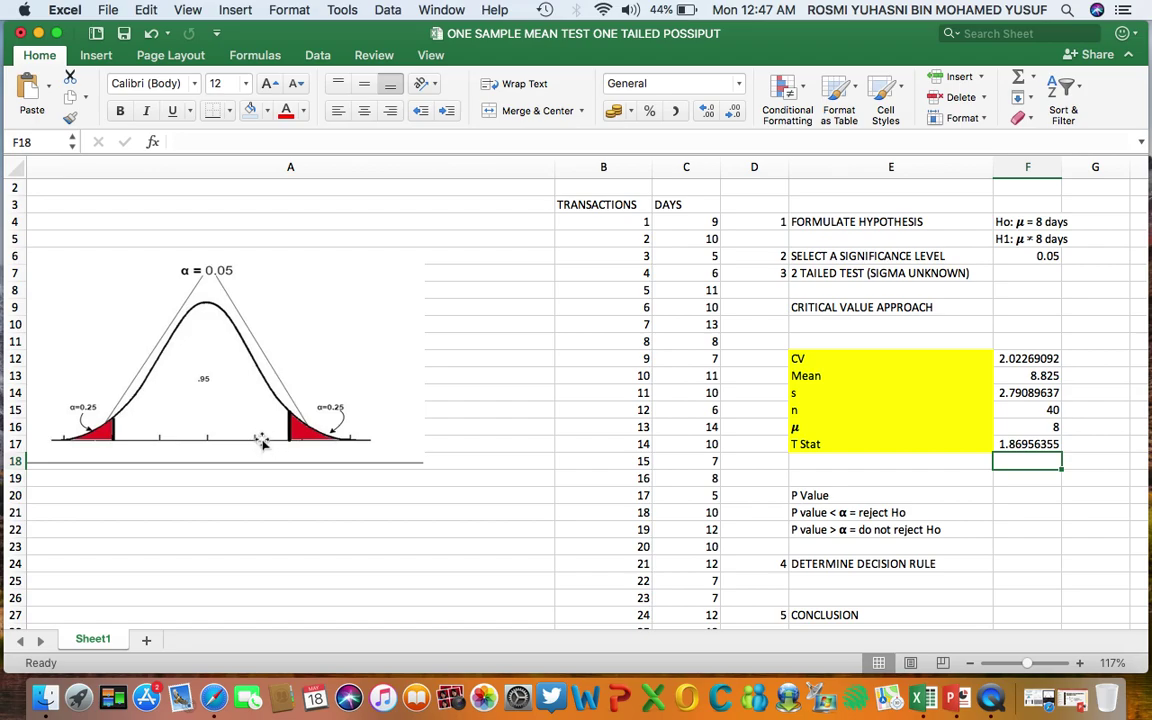
pyautogui.hscroll(5, 566, 491)
pyautogui.scroll(-3, 645, 493)
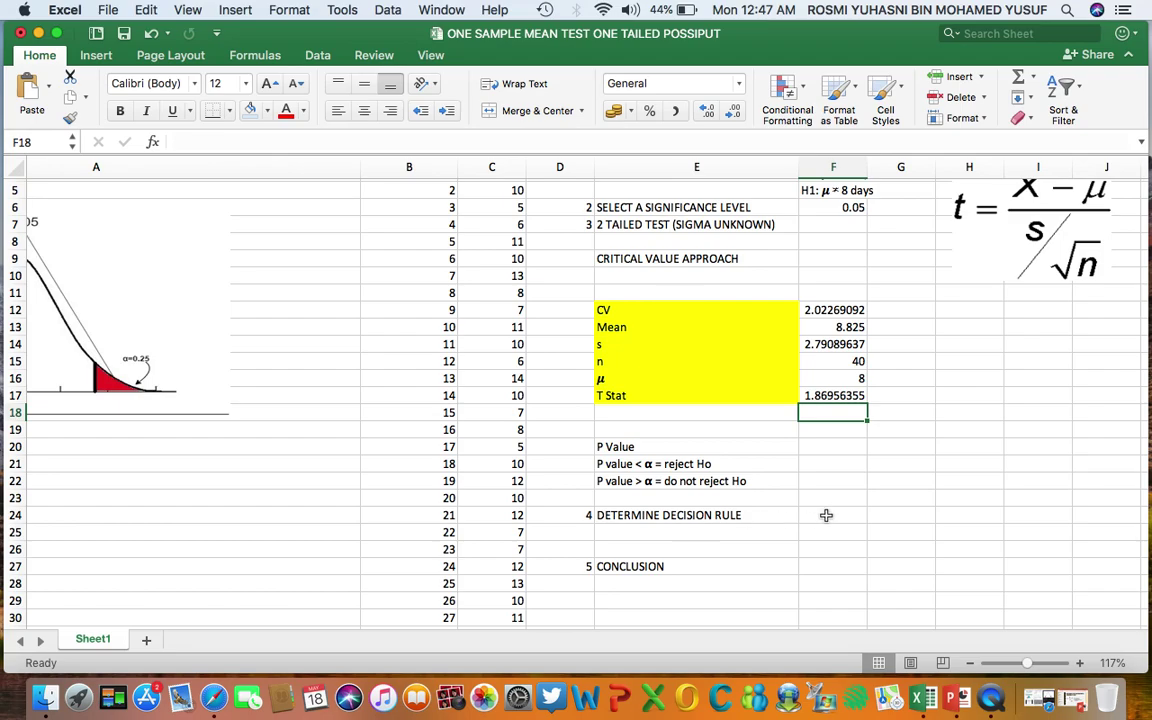
pyautogui.click(886, 428)
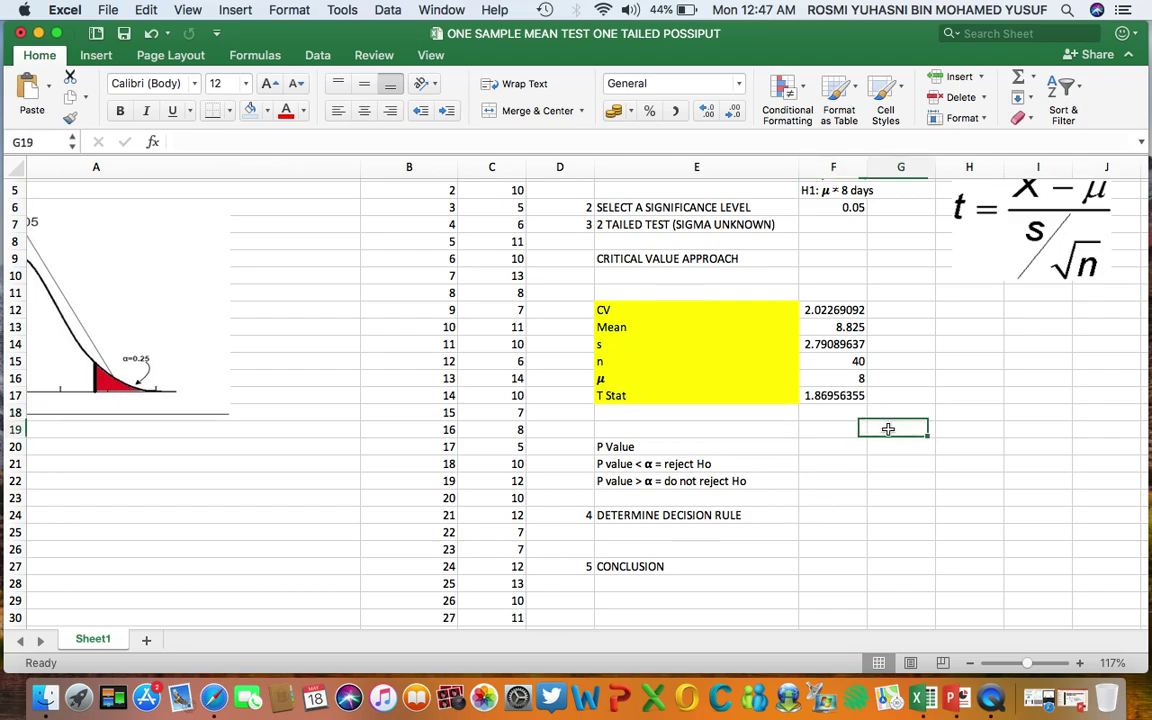
pyautogui.write('CV')
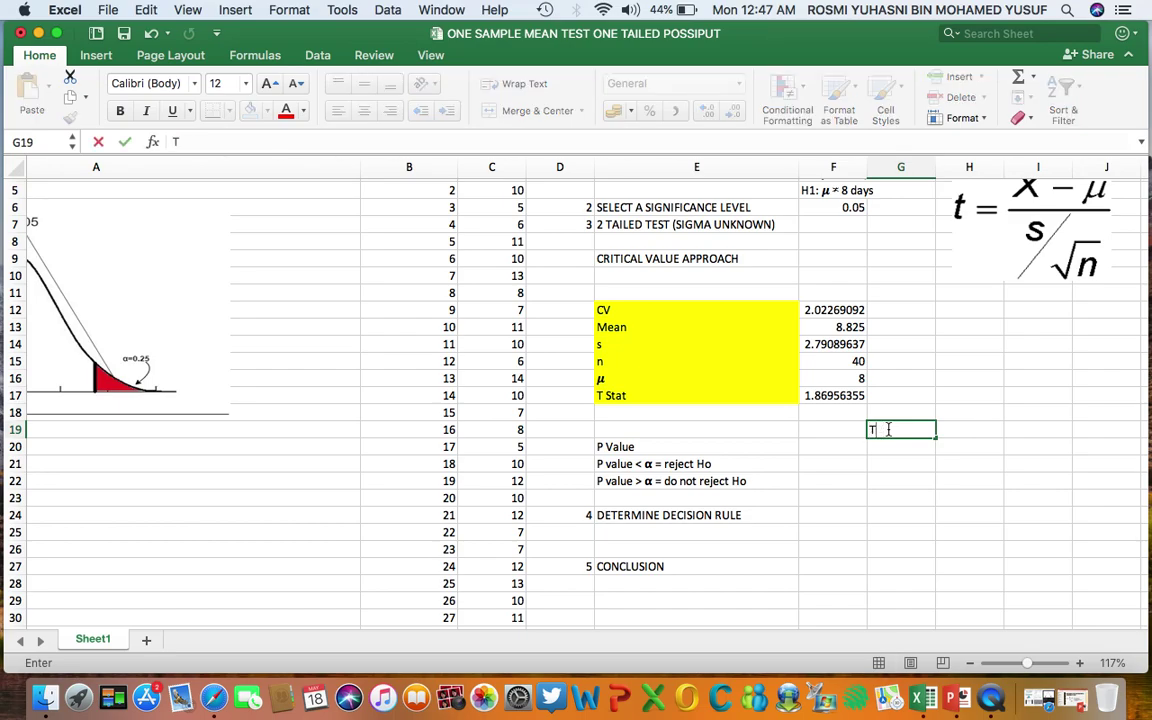
pyautogui.write('TAT')
pyautogui.write('STA')
pyautogui.click(959, 431)
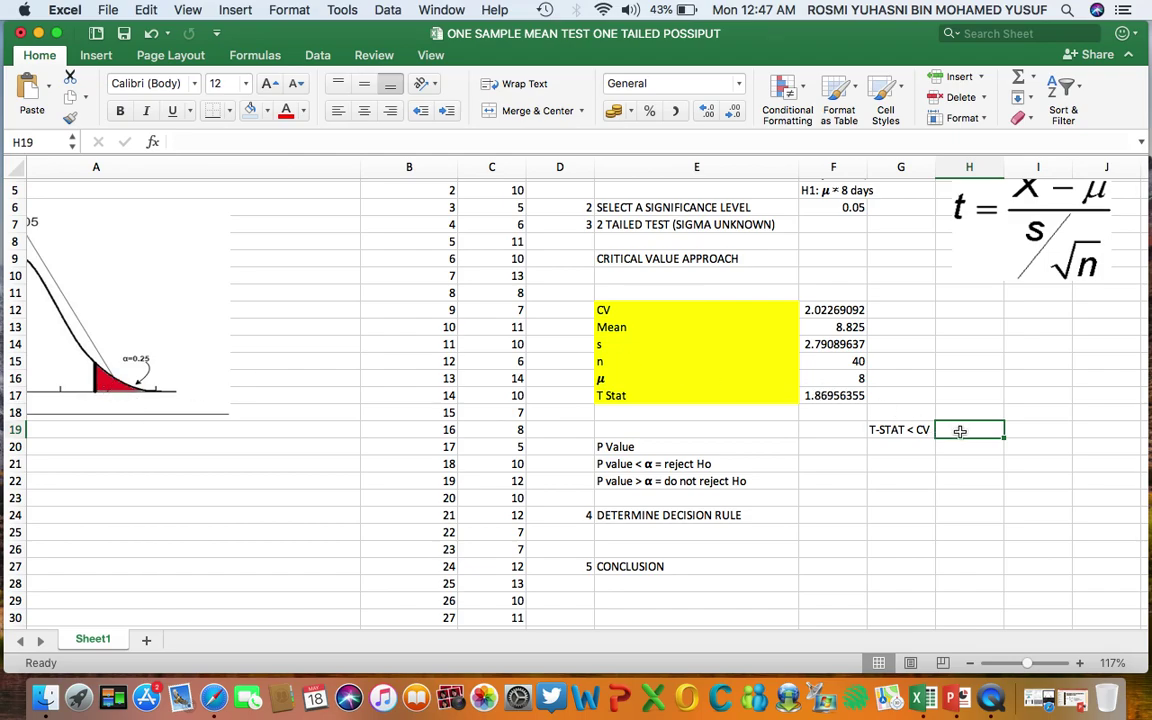
pyautogui.write('Do')
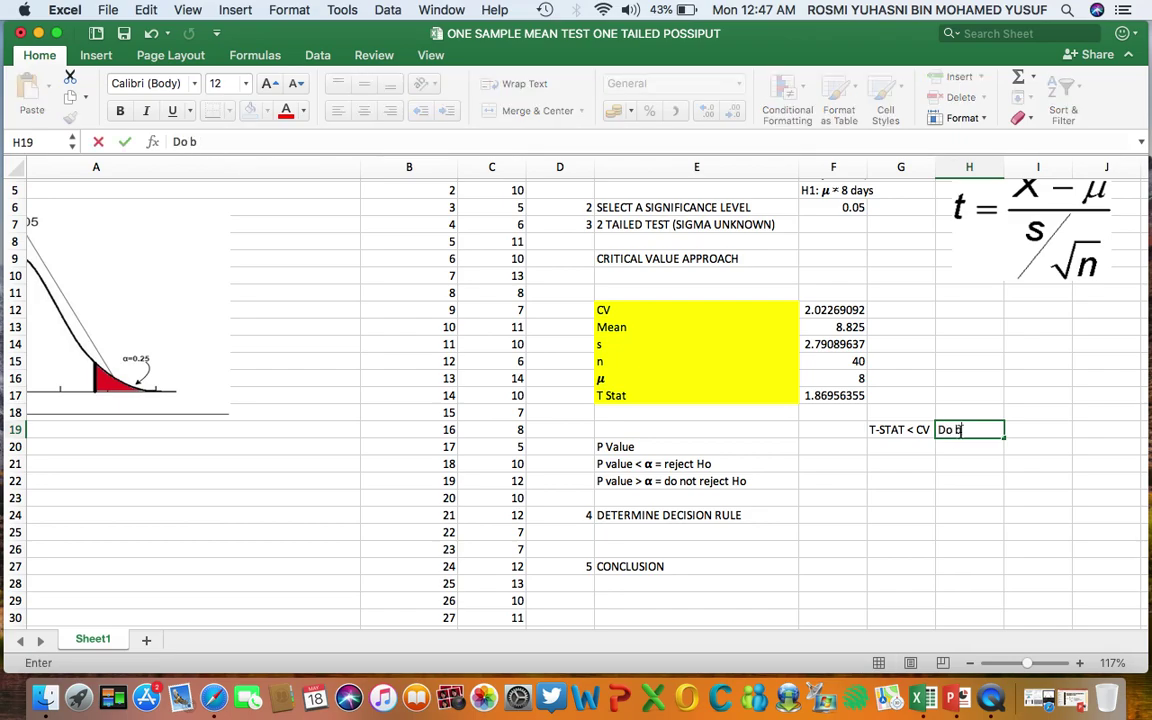
pyautogui.write(' not reject Ho')
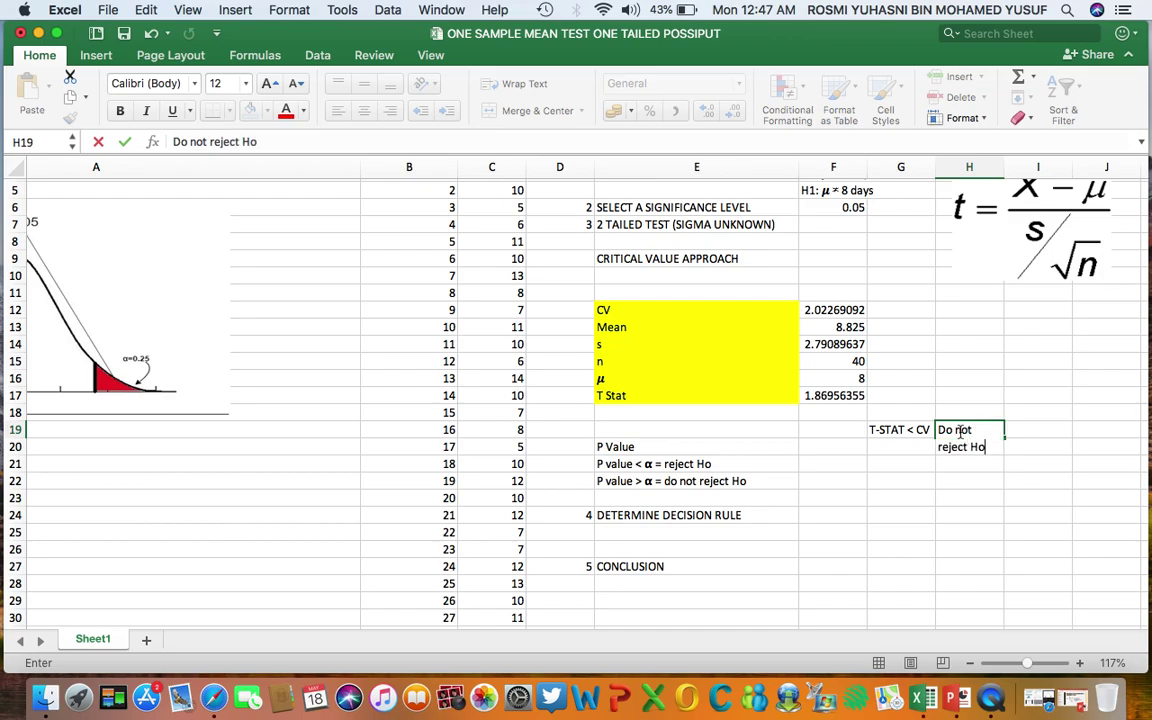
pyautogui.click(895, 567)
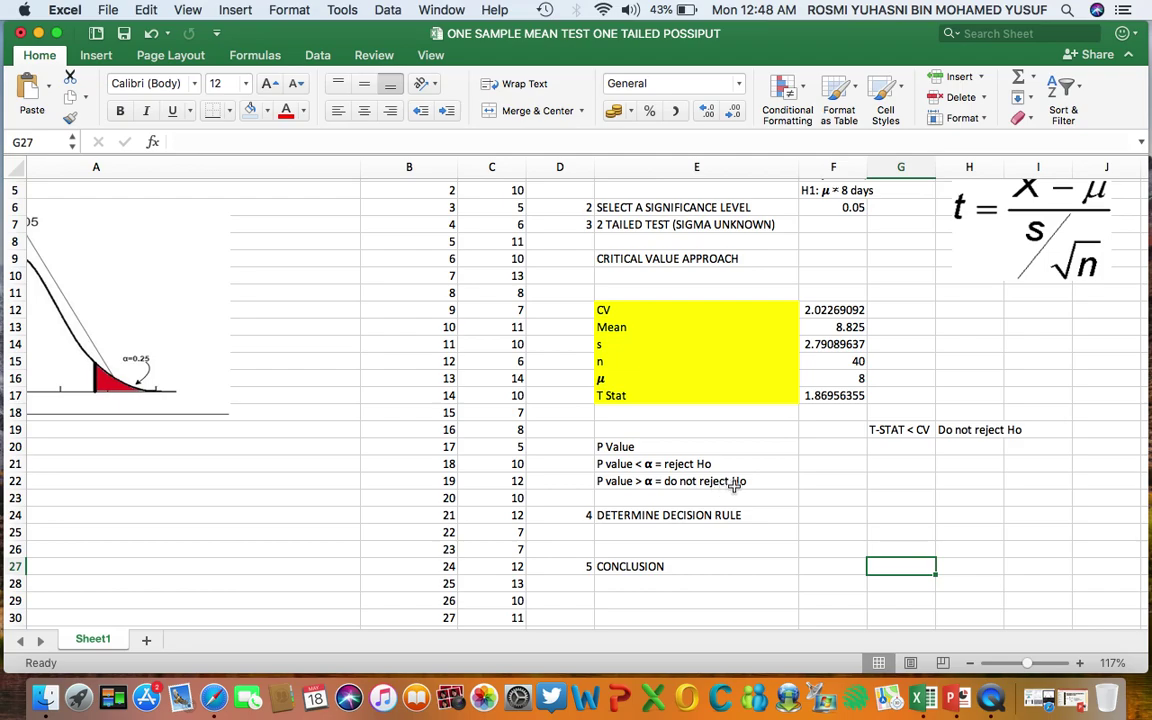
# - Calculate the two-tailed p-value beside P Value in F20 with =T.DIST.2T(F17,39)
pyautogui.click(820, 449)
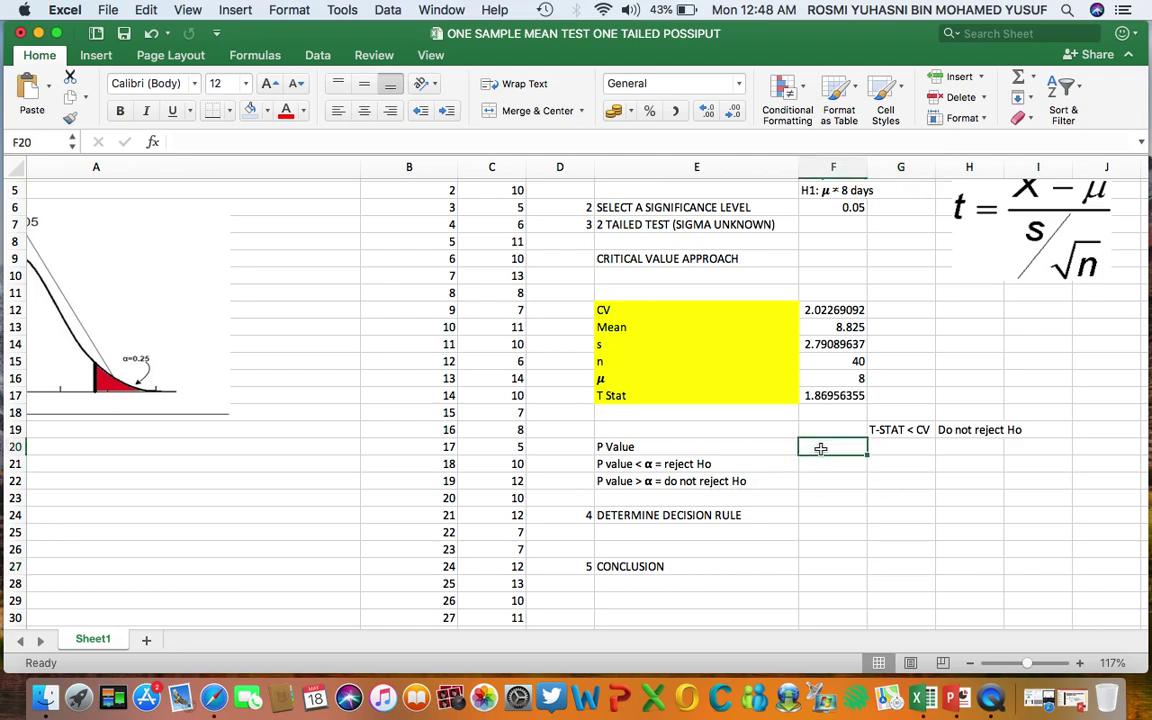
pyautogui.write('=')
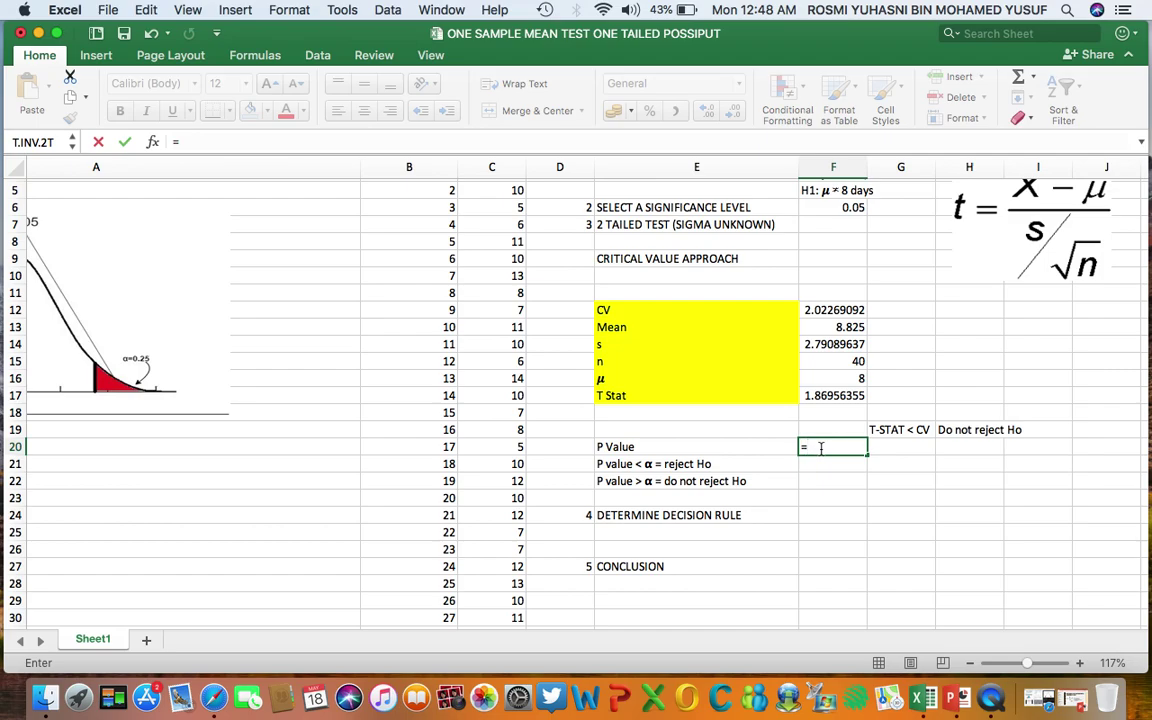
pyautogui.write('T')
pyautogui.click(838, 500)
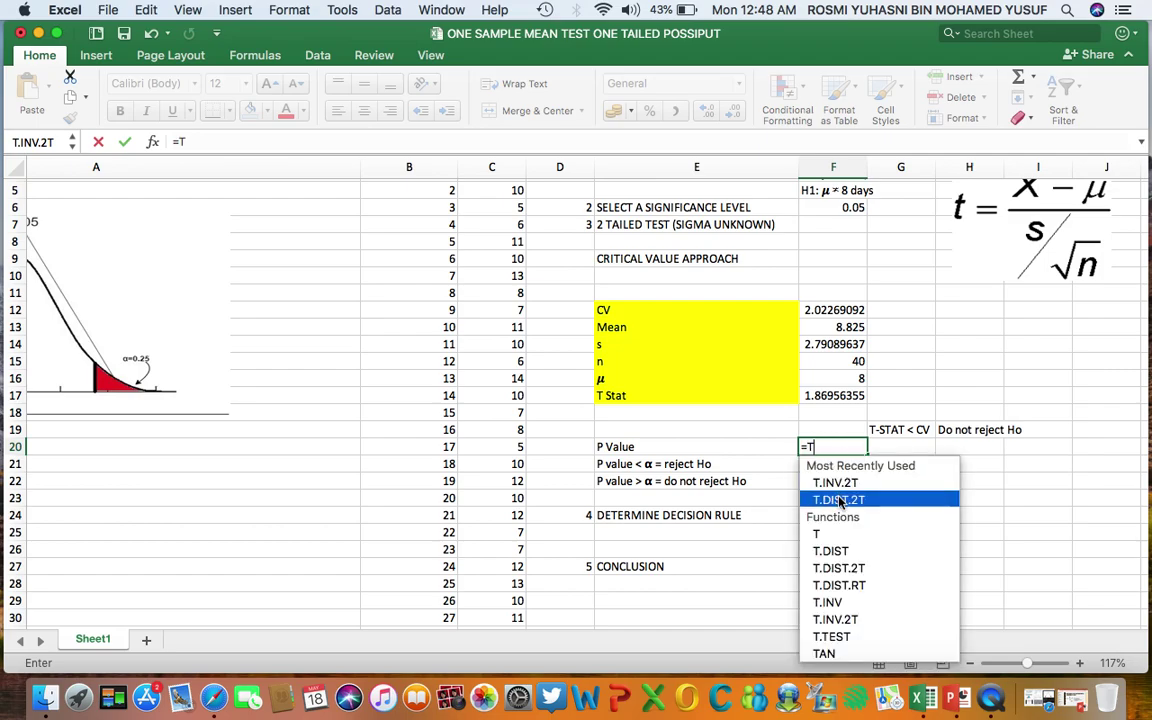
pyautogui.doubleClick(838, 500)
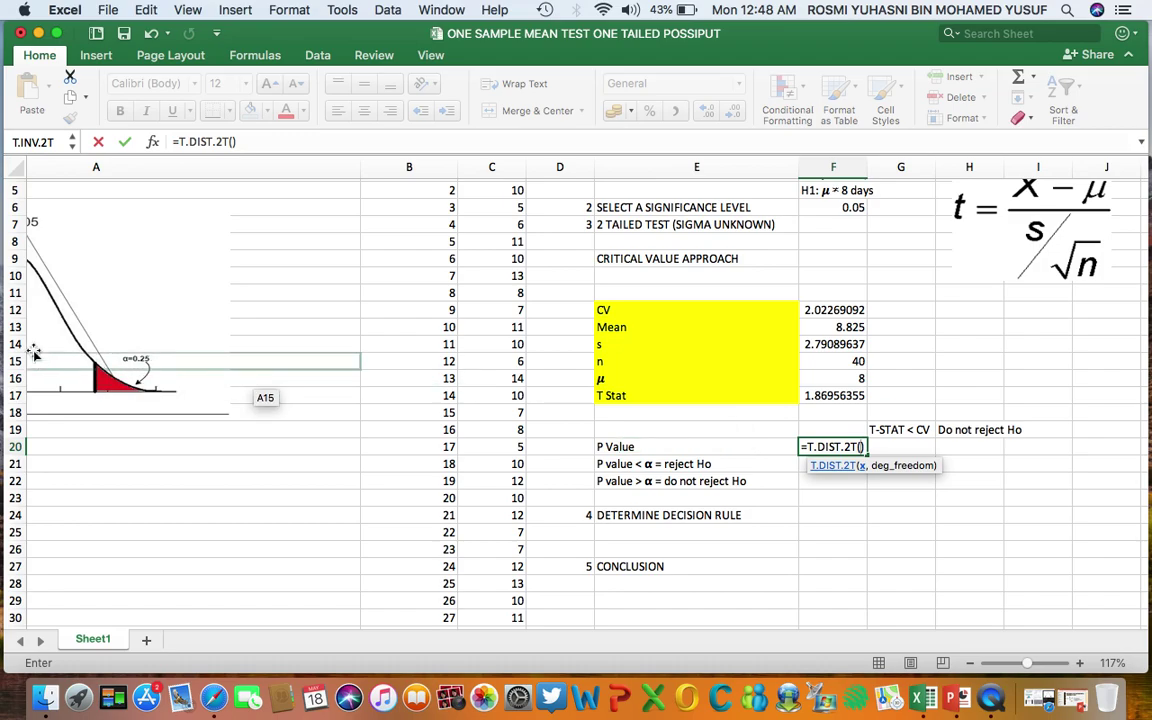
pyautogui.scroll(3, 72, 352)
pyautogui.hscroll(-3, 72, 352)
pyautogui.hscroll(3, 458, 364)
pyautogui.scroll(-1, 458, 364)
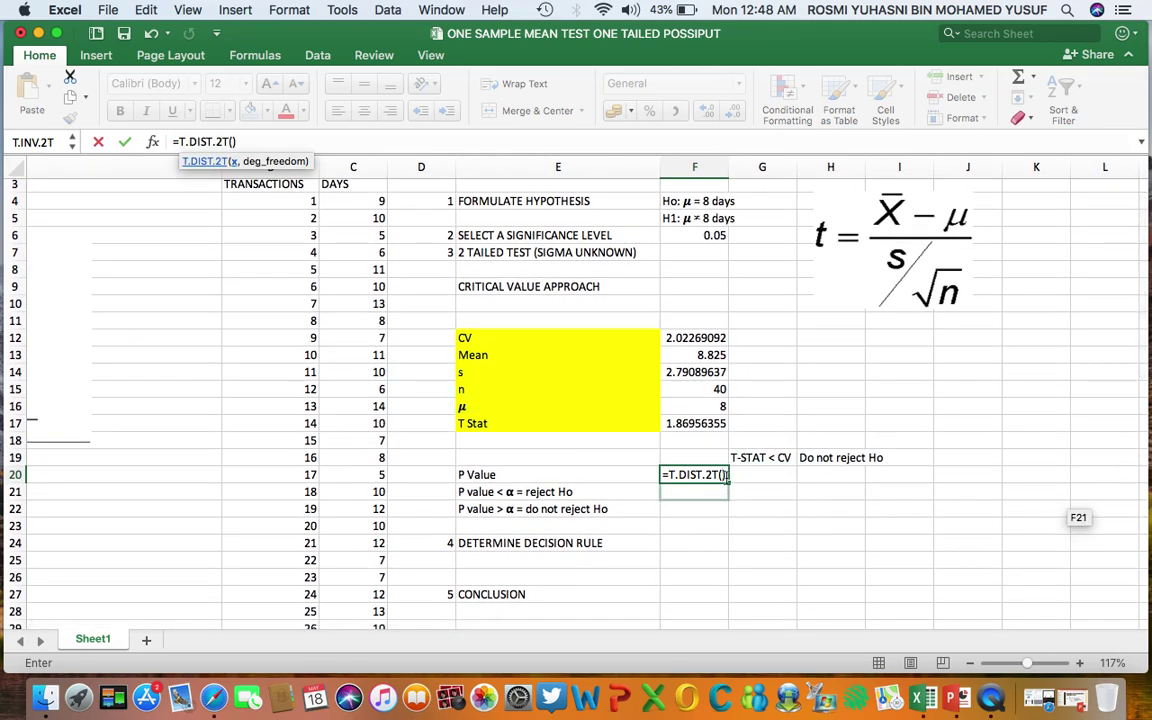
pyautogui.click(705, 424)
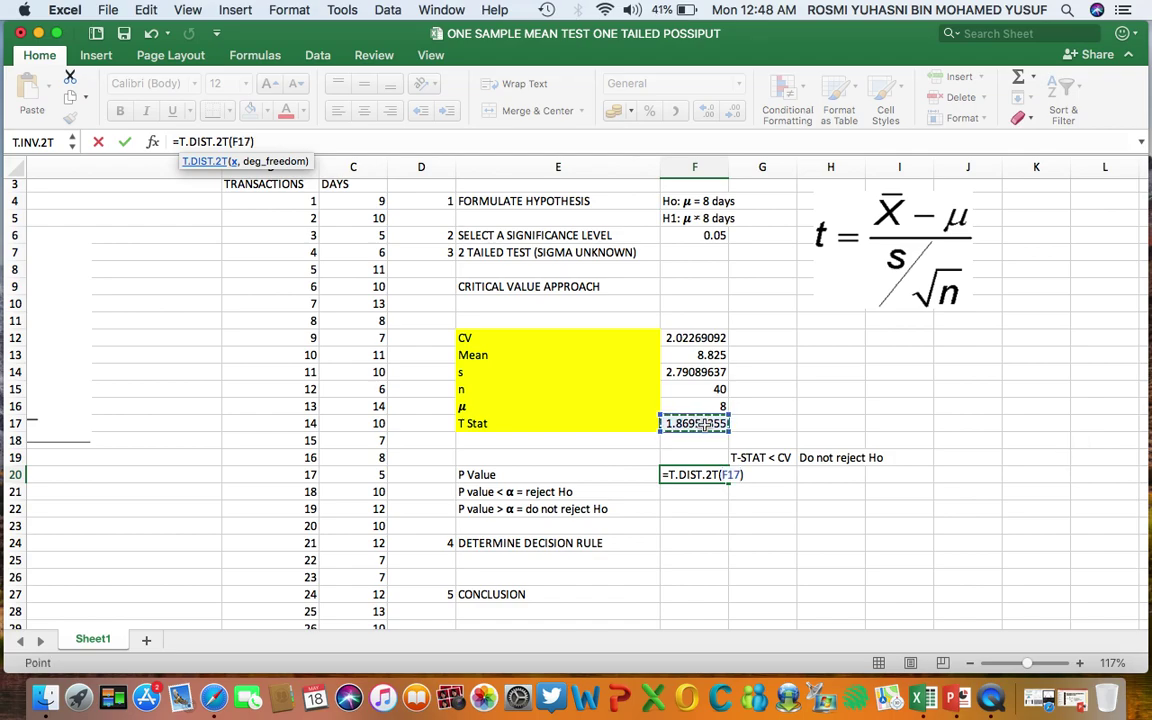
pyautogui.write(',')
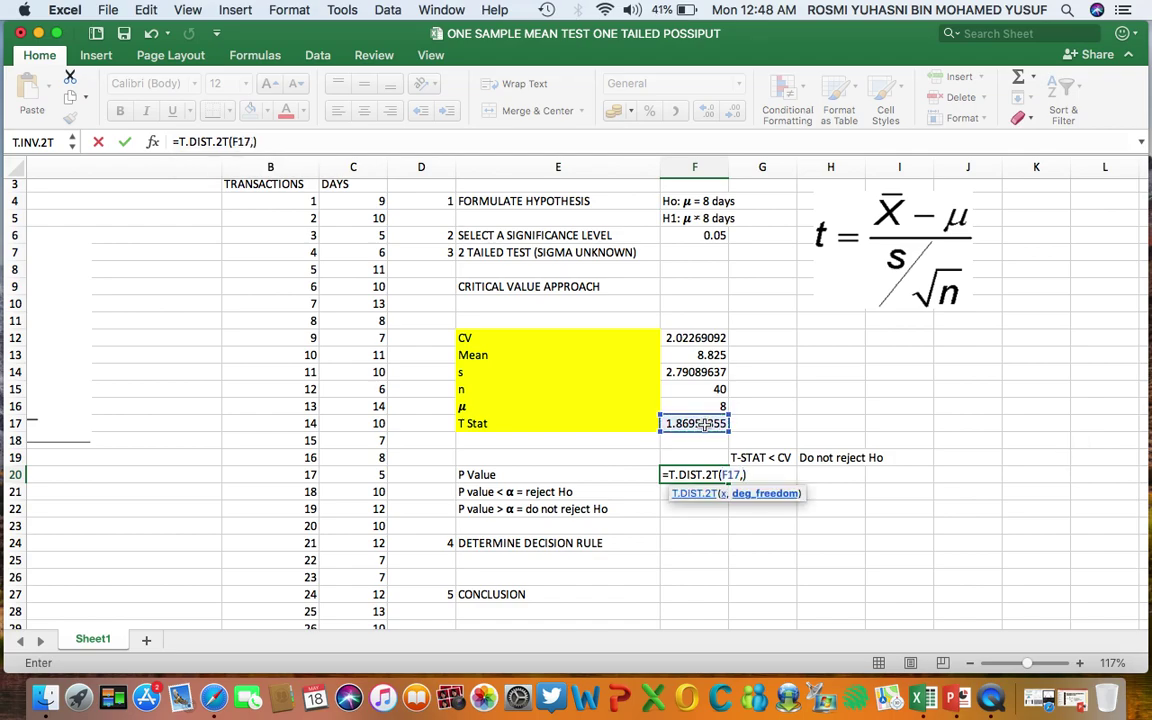
pyautogui.write('39')
pyautogui.press('Return')
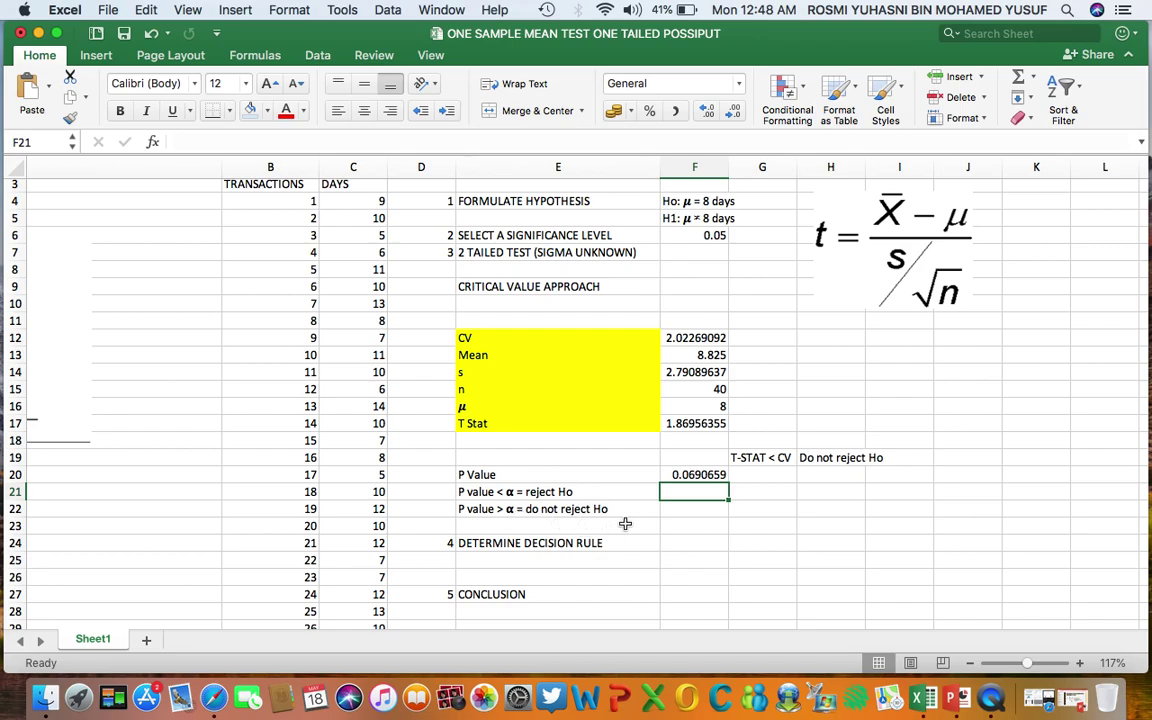
# - Record the p-value decision by entering "0.07 > 0.05" in F22 and "Do not reject Ho" in G22
pyautogui.click(697, 510)
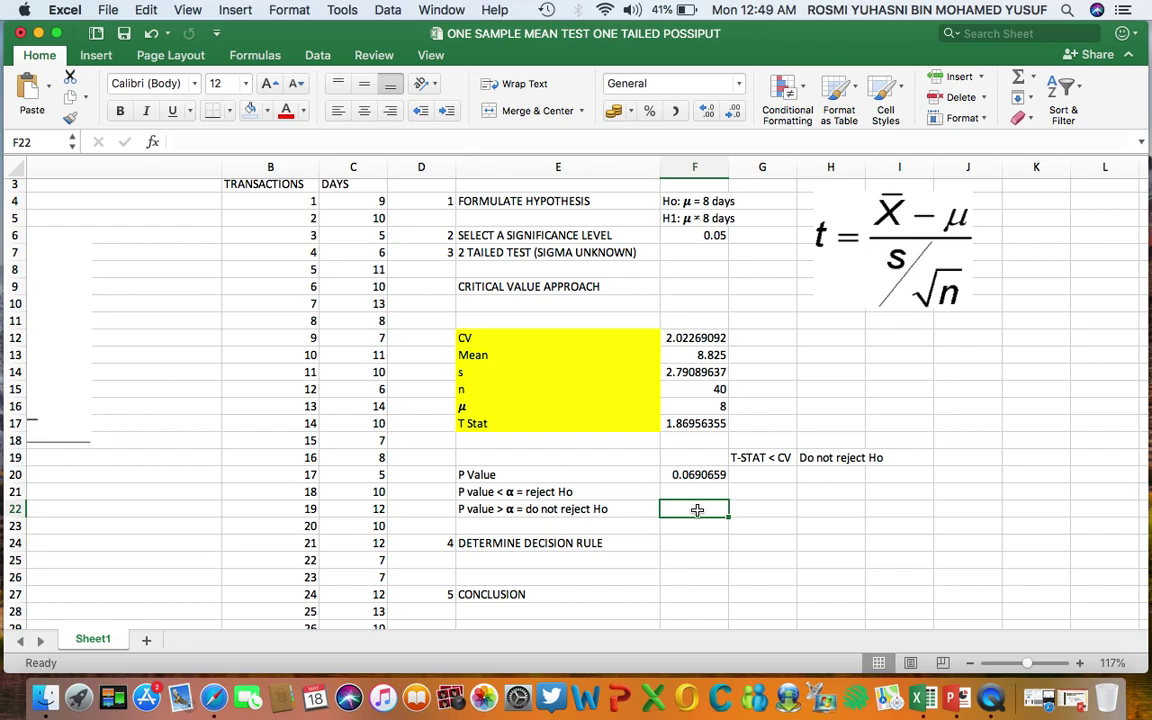
pyautogui.write('0.07')
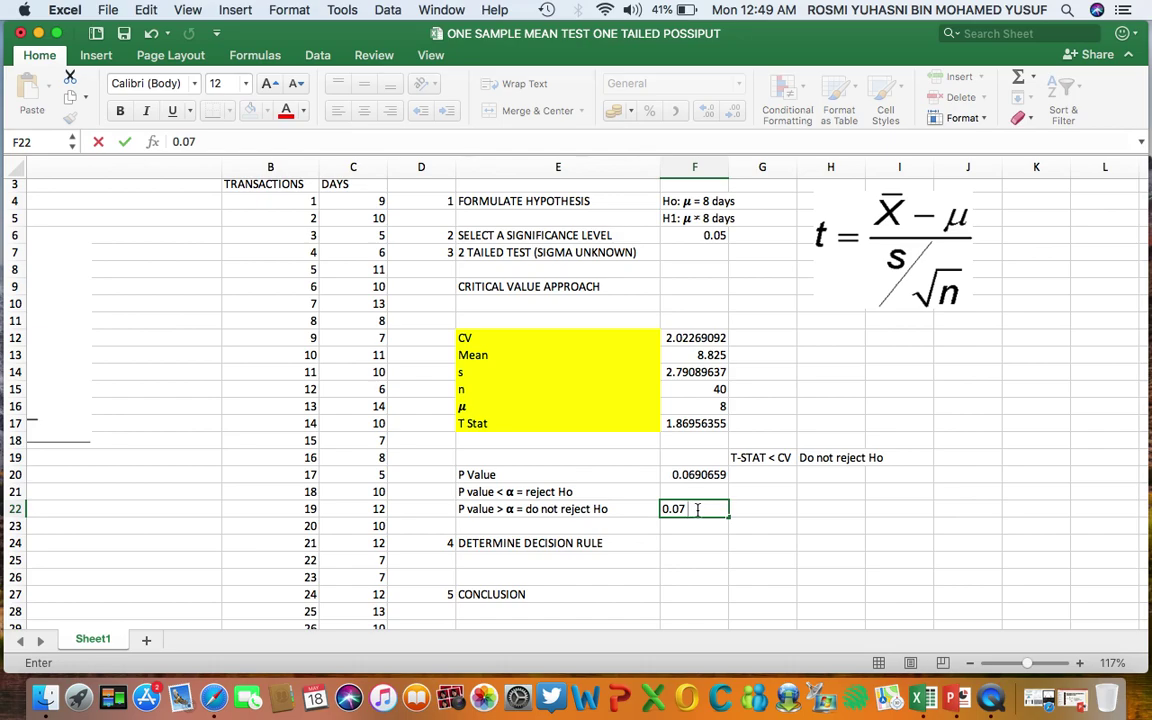
pyautogui.write(' > 0.05')
pyautogui.click(762, 561)
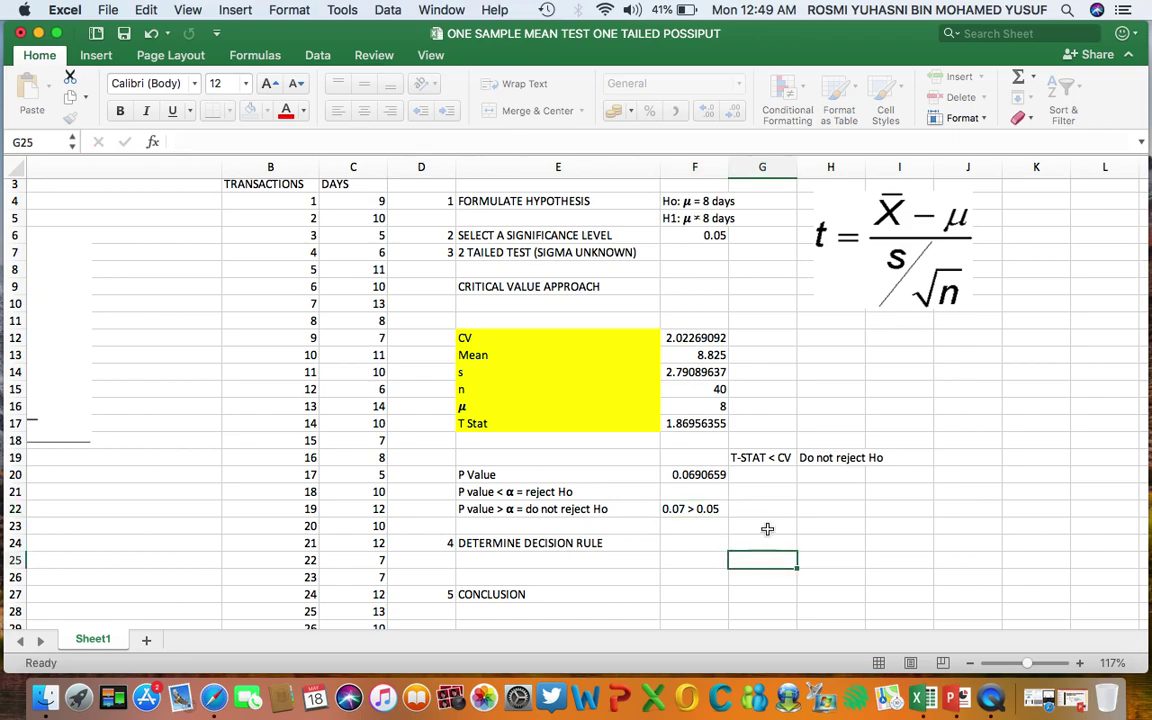
pyautogui.click(762, 510)
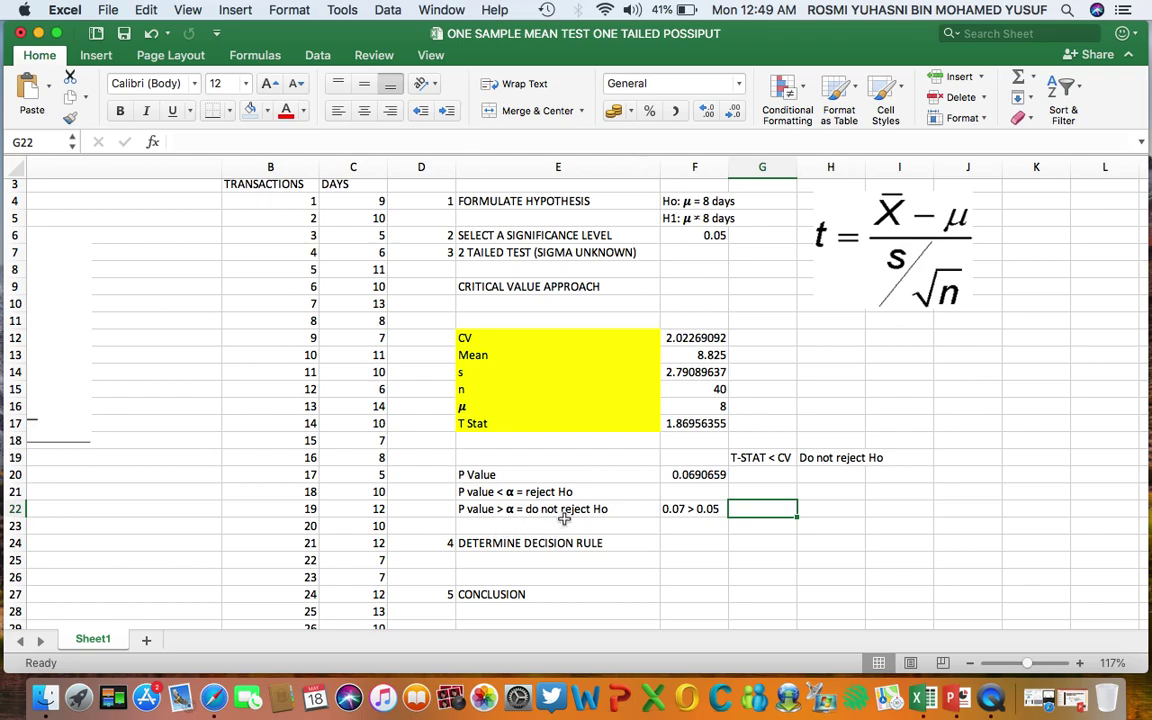
pyautogui.write('Do not reject Ho')
pyautogui.click(678, 574)
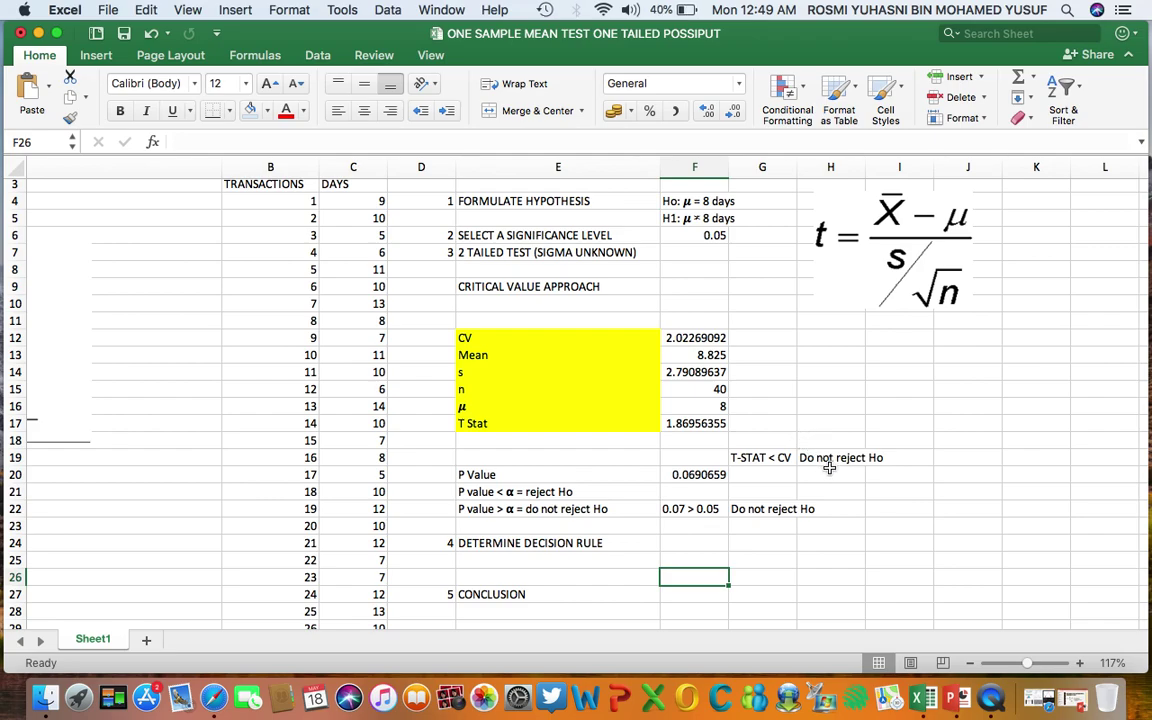
# - Enter in E25 "There is no sufficient evidence from the critical value approach test and p-value approach test to support H1"
pyautogui.click(570, 565)
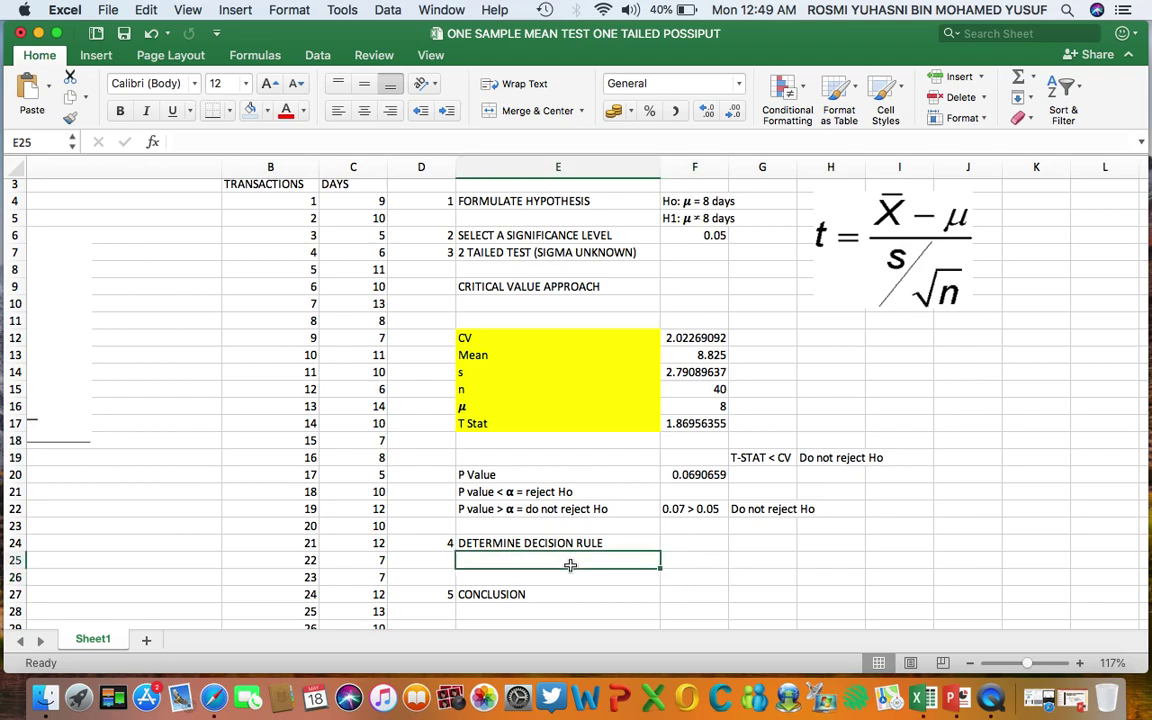
pyautogui.write('There is ')
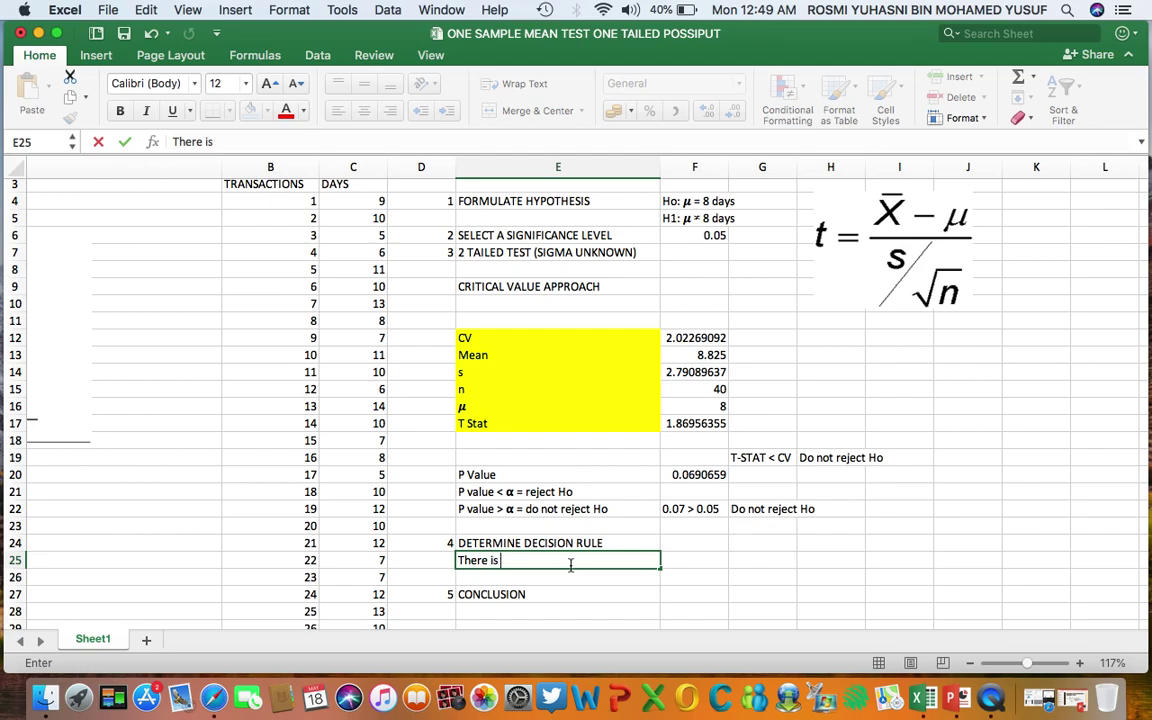
pyautogui.write('no sufficient evidence fro')
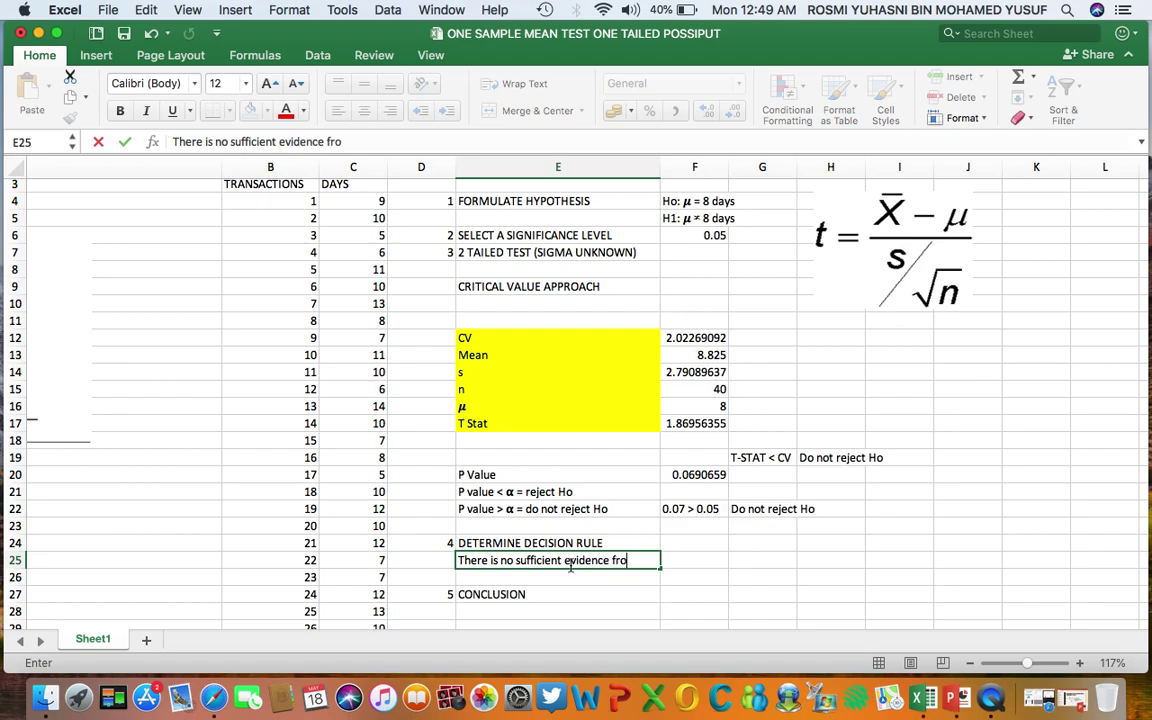
pyautogui.write('m the criti')
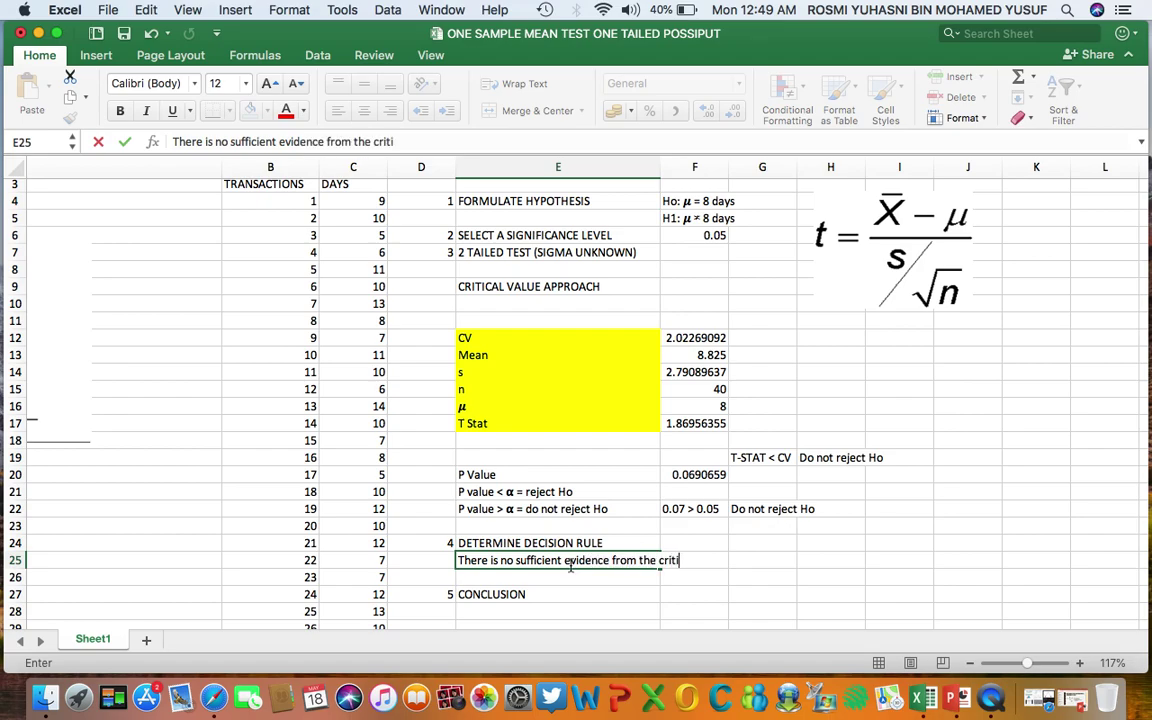
pyautogui.write('cal value ap')
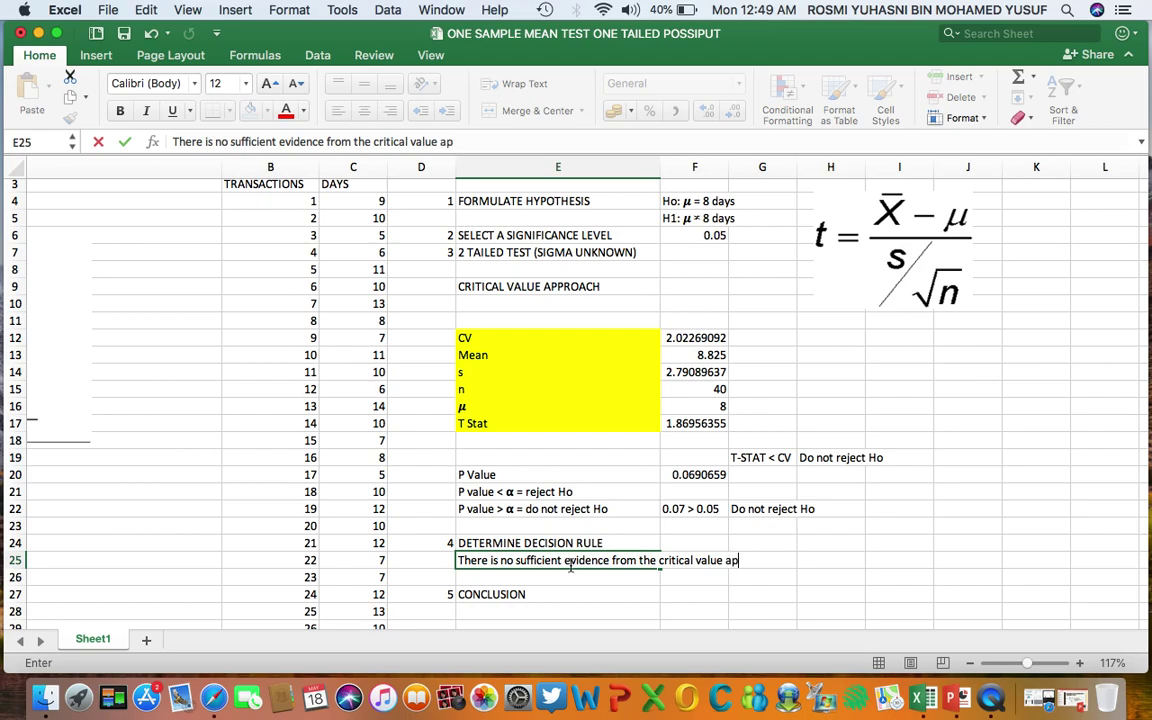
pyautogui.write('prroach test and p-value')
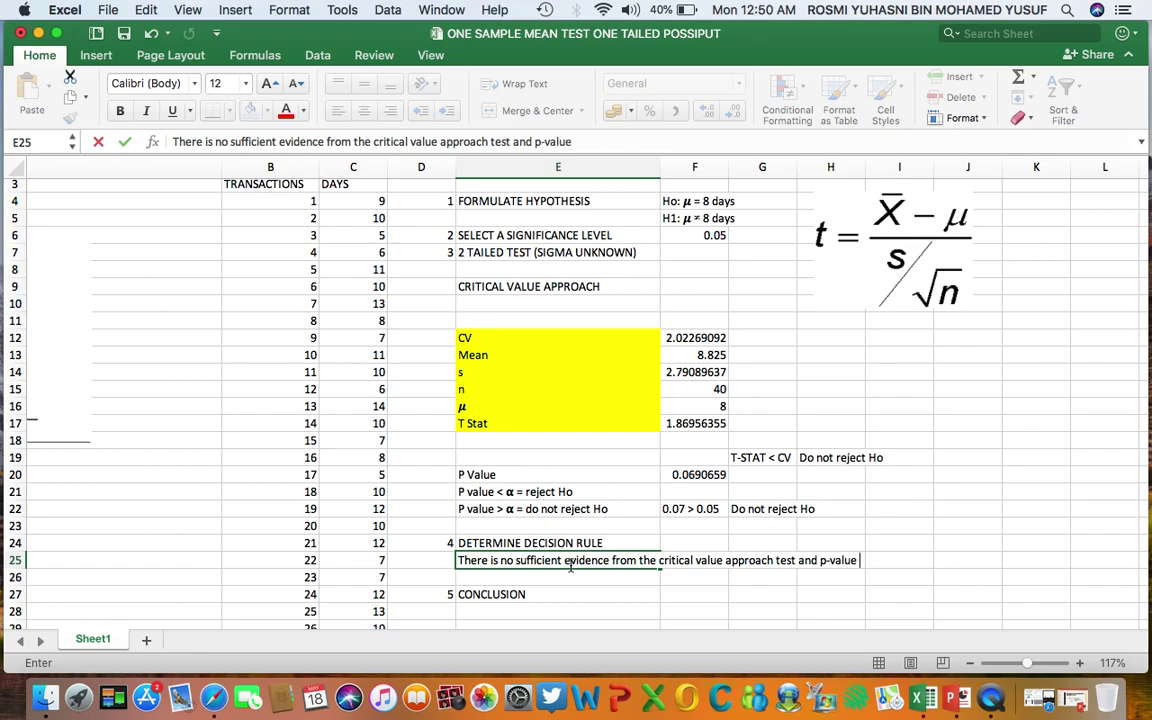
pyautogui.write(' approach test')
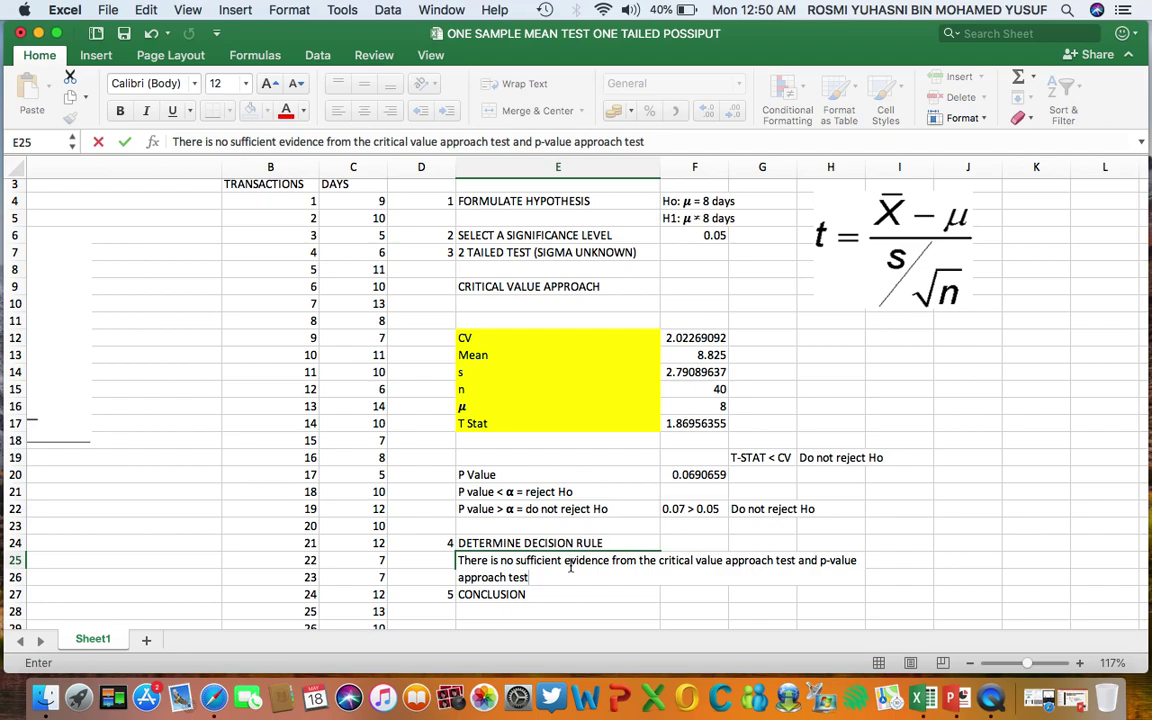
pyautogui.write(' to support H1')
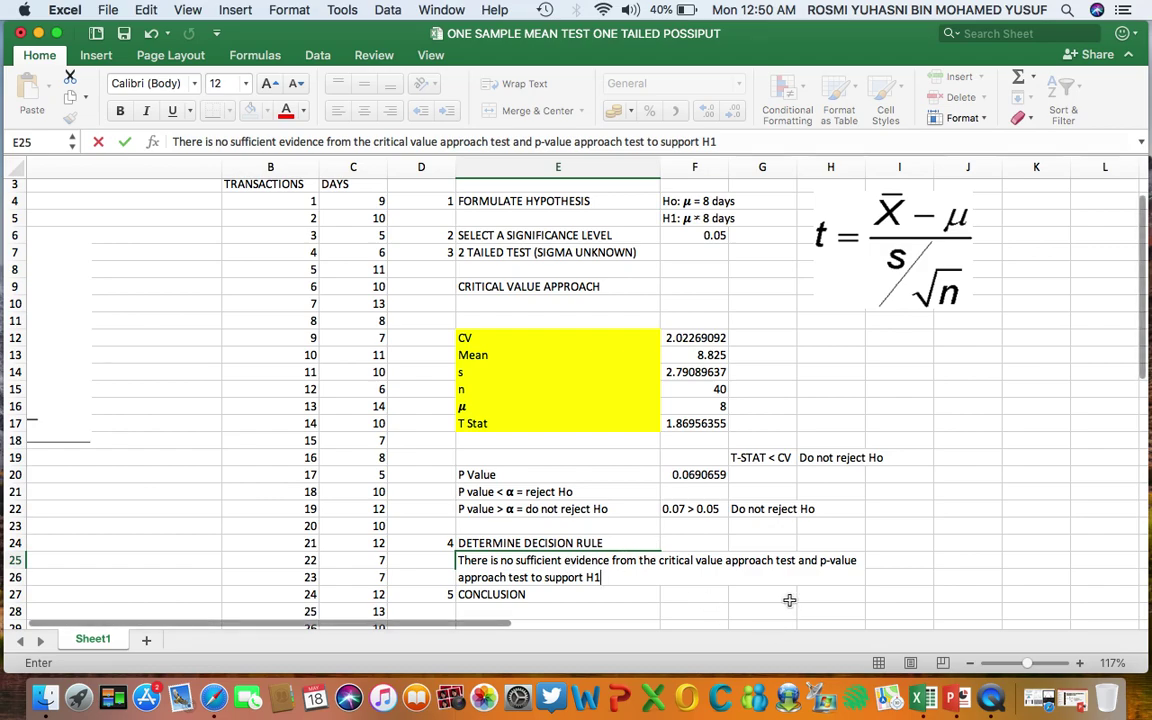
pyautogui.scroll(-5, 789, 599)
pyautogui.scroll(2, 622, 527)
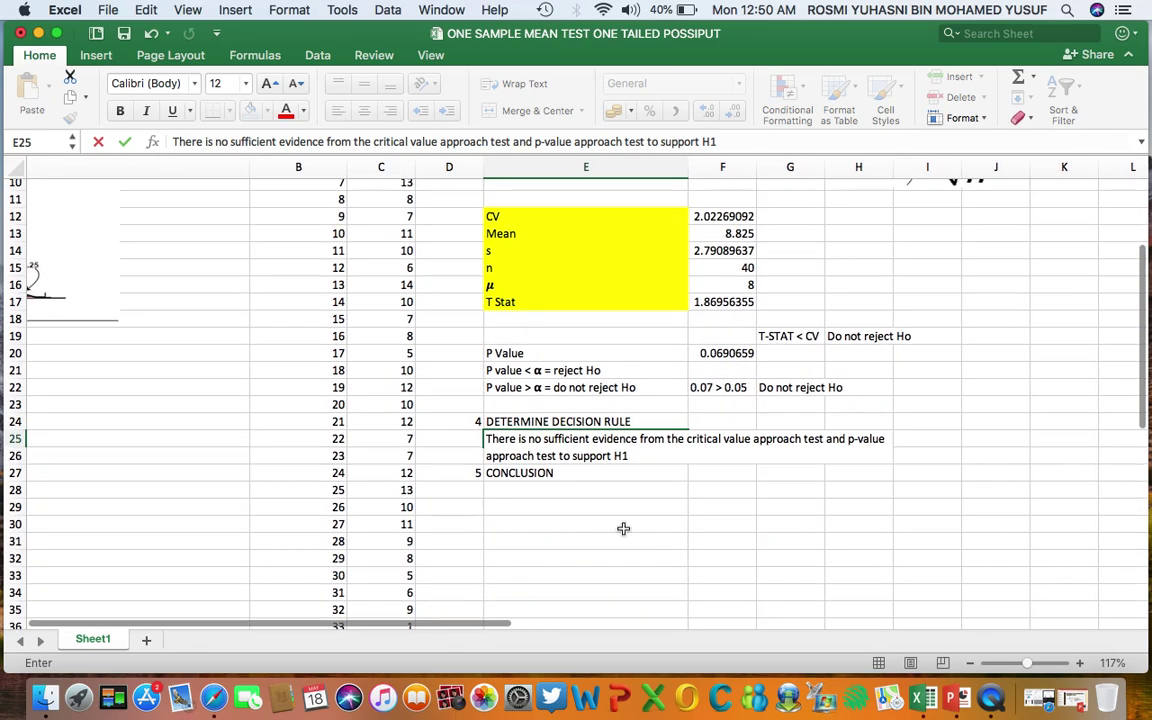
# - Enter the conclusion in E28 as "The mean delivery day taken by possiput to deliver its packages is actually 8 days."
pyautogui.click(579, 489)
pyautogui.scroll(5, 579, 489)
pyautogui.hscroll(-1, 579, 489)
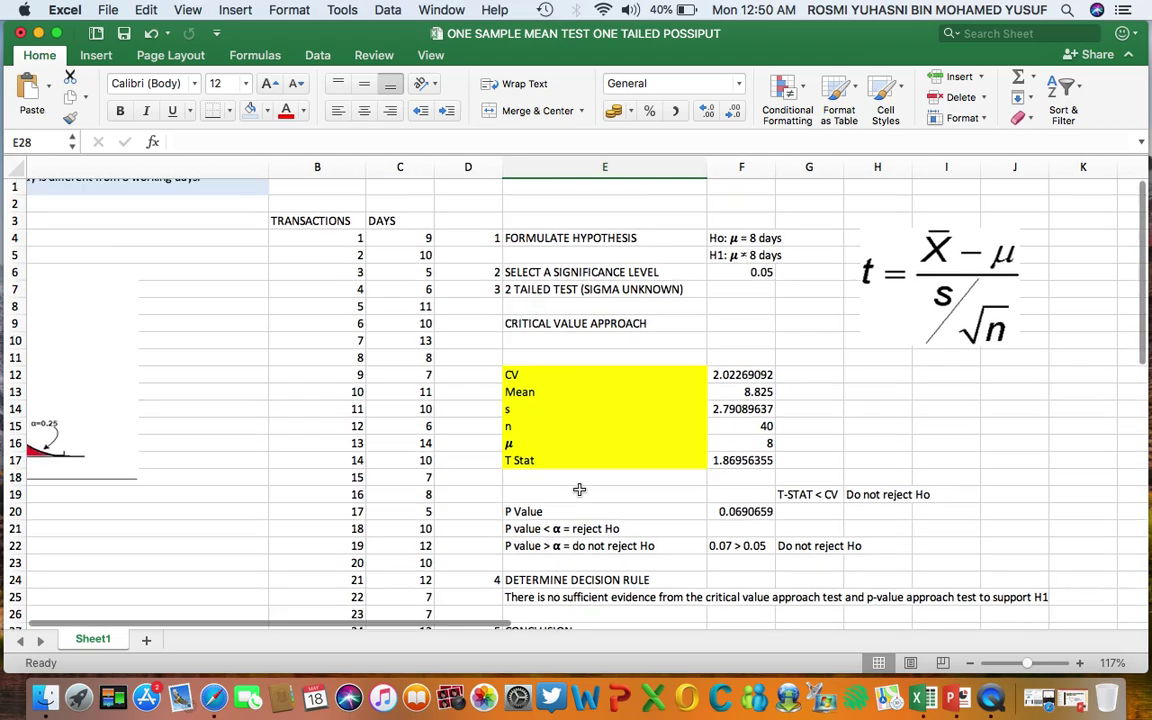
pyautogui.hscroll(-3, 579, 489)
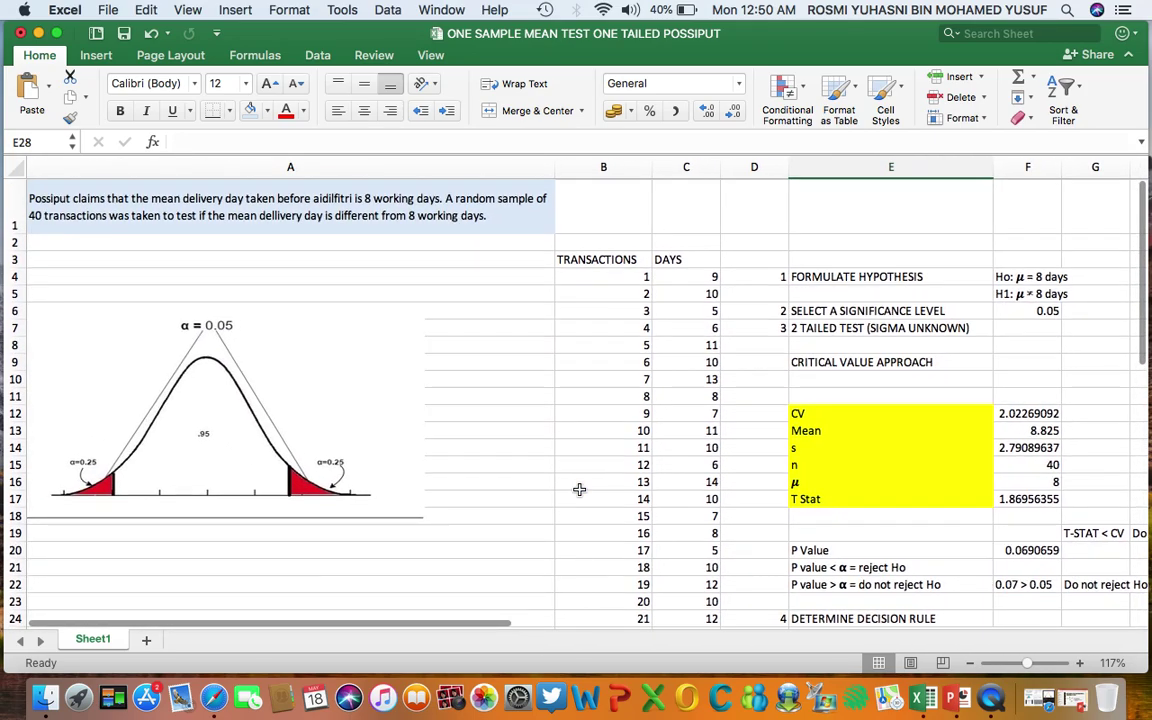
pyautogui.scroll(-1, 579, 489)
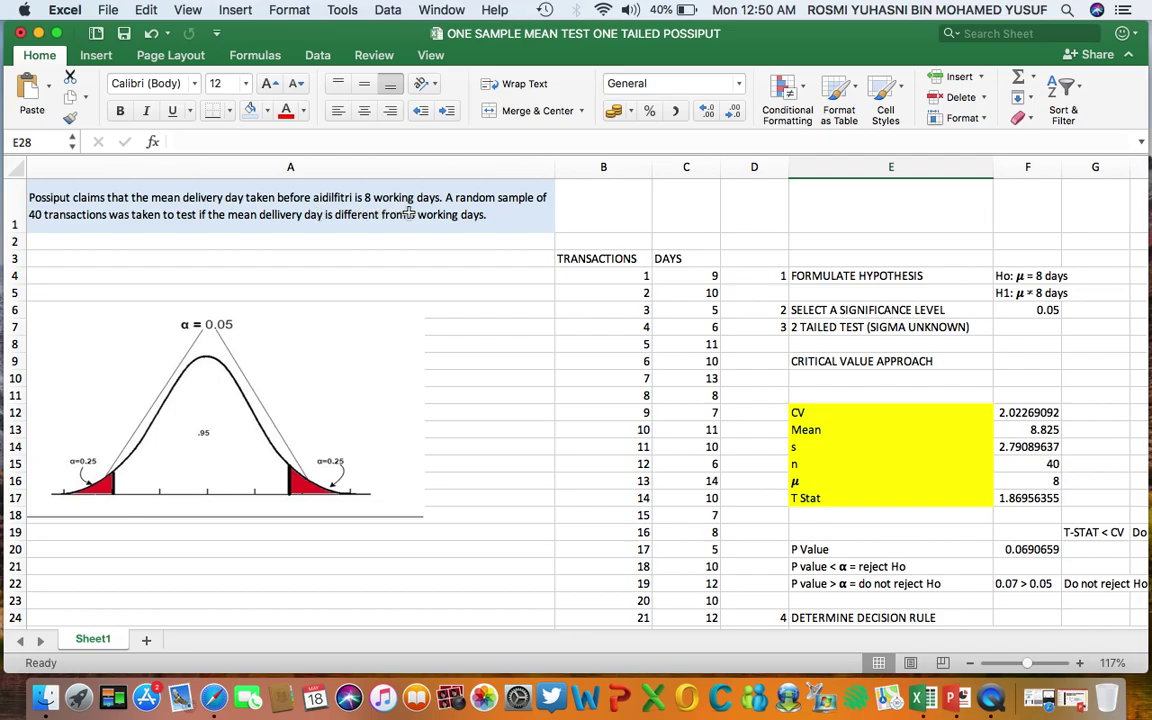
pyautogui.scroll(-5, 407, 213)
pyautogui.hscroll(3, 407, 213)
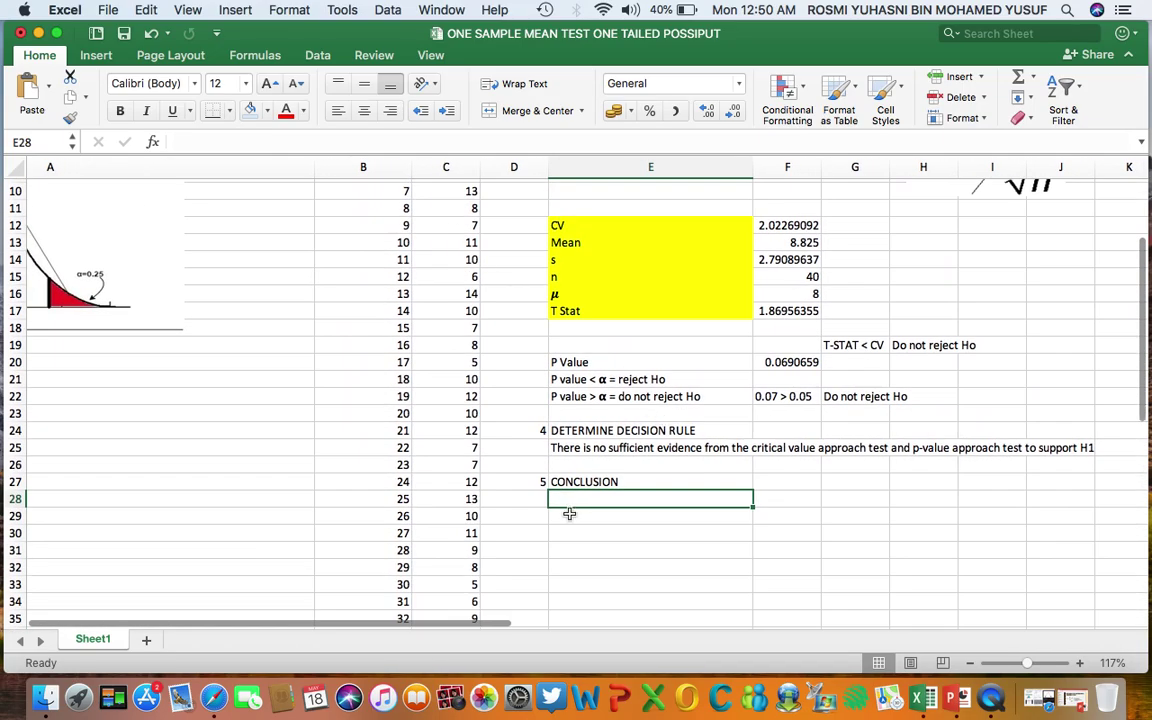
pyautogui.write('The mean deliv')
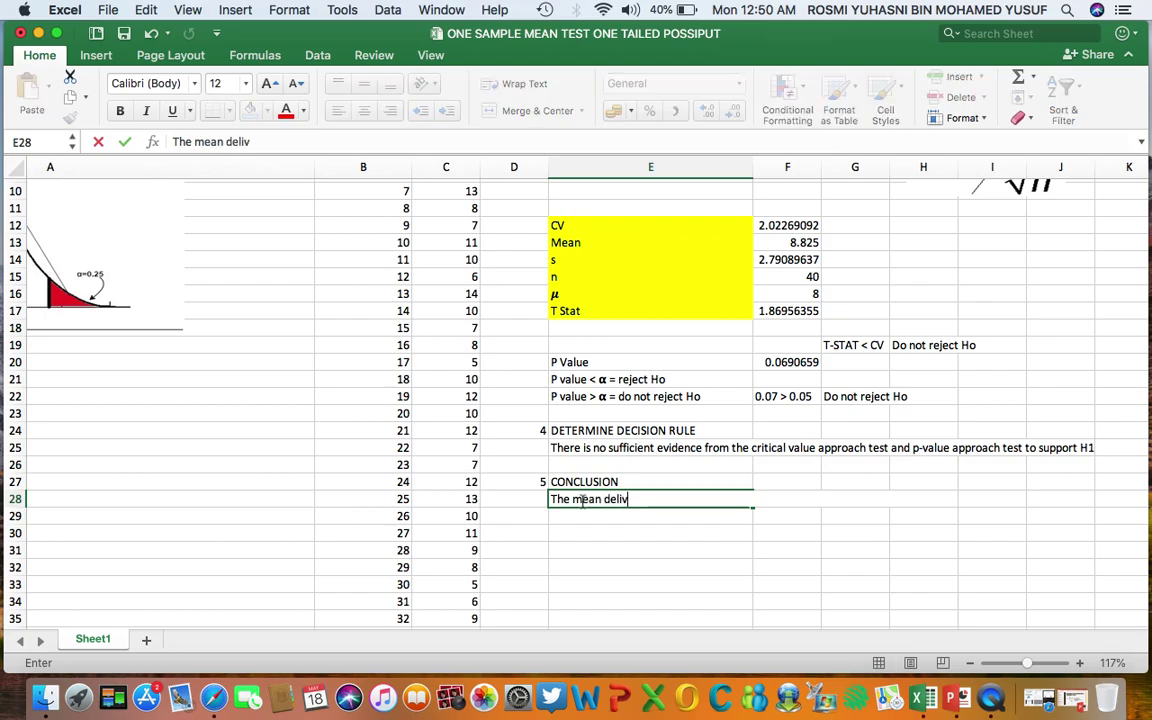
pyautogui.write('ery day')
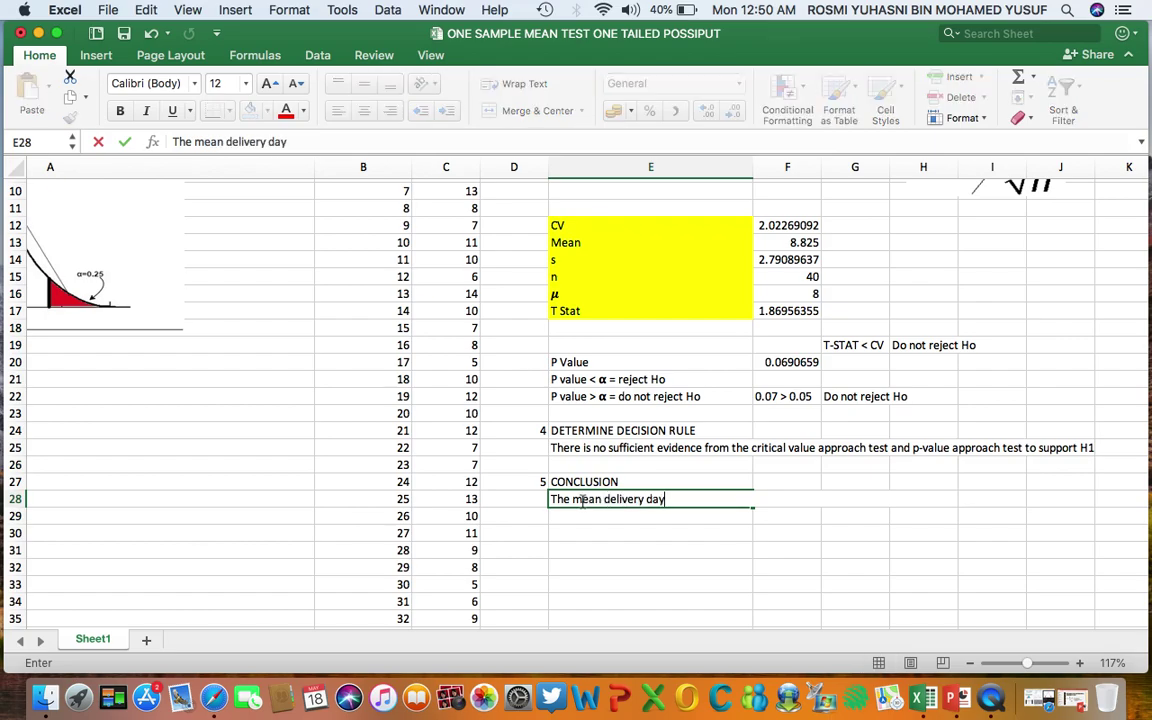
pyautogui.write(' taken by possipu')
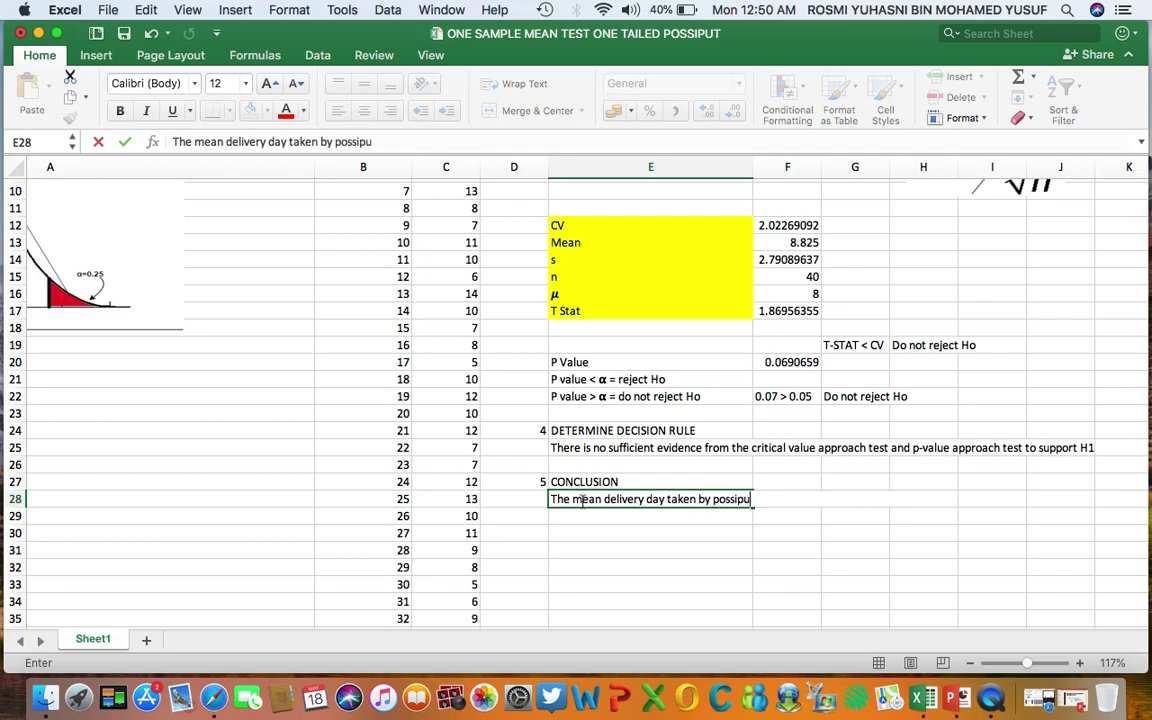
pyautogui.write('t to deliver')
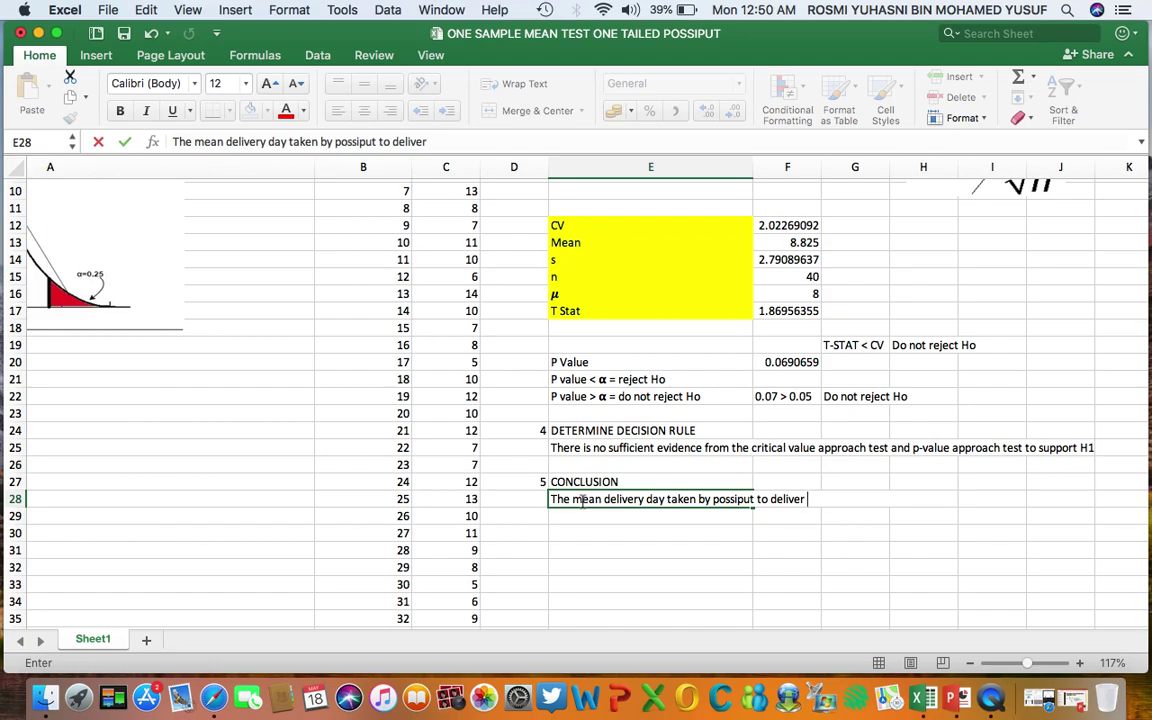
pyautogui.write(' its package')
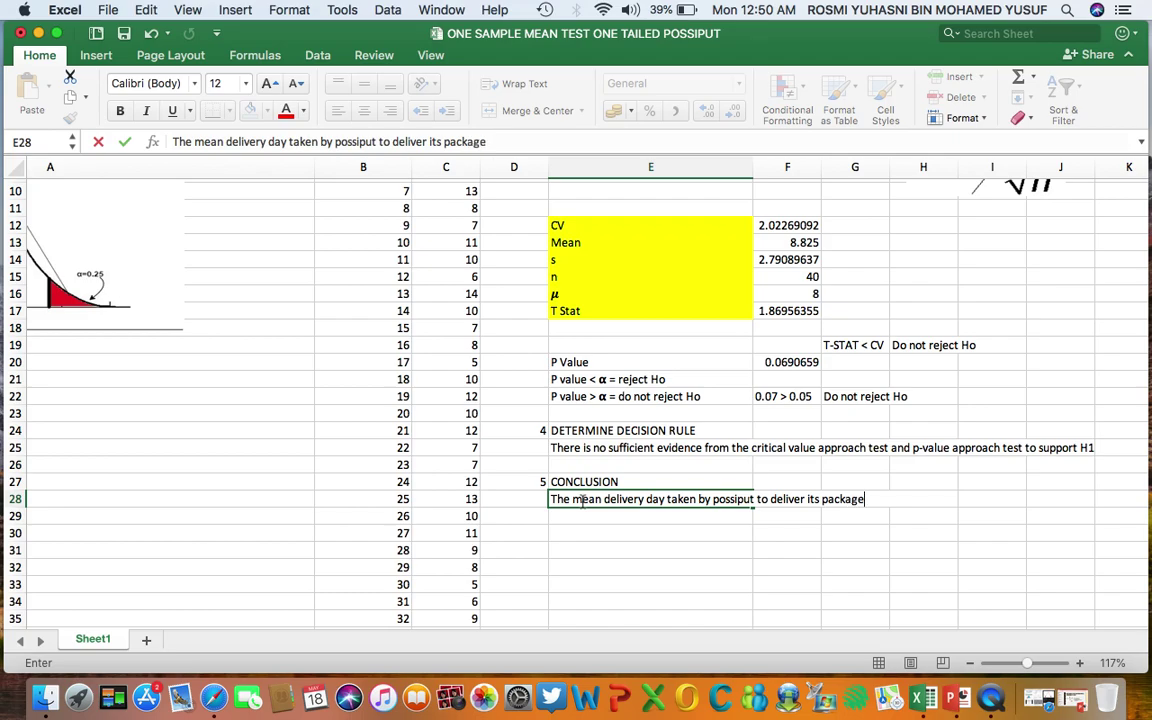
pyautogui.write('s is actually 8')
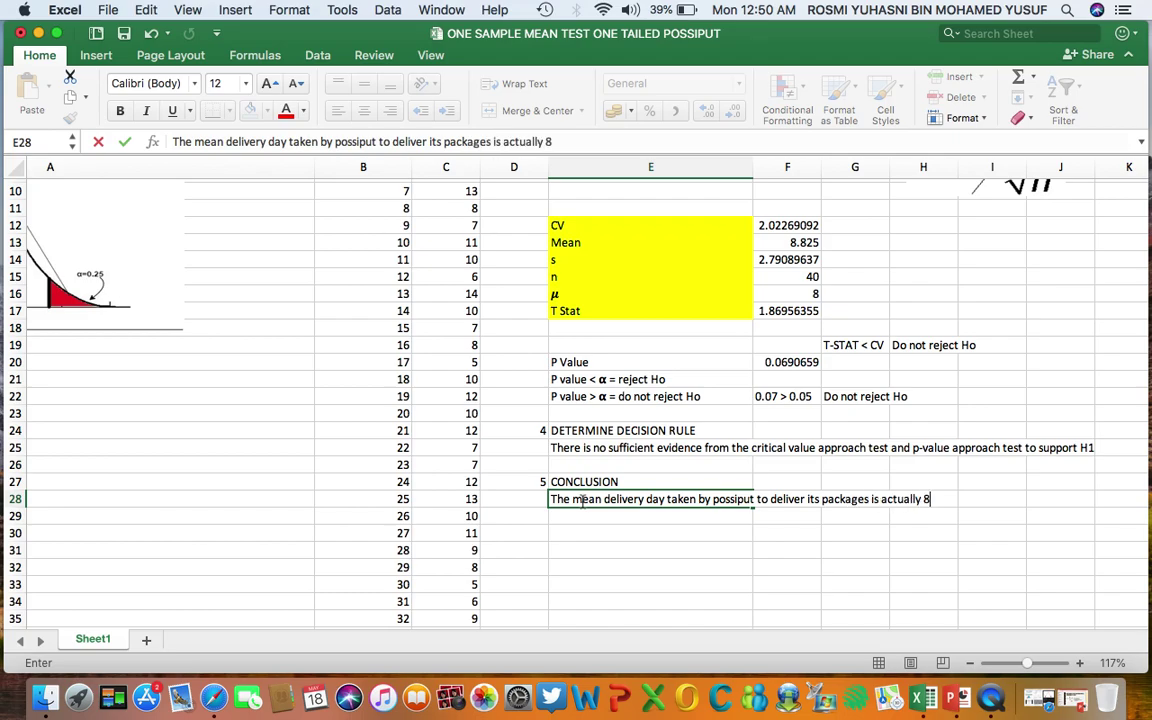
pyautogui.write(' days.')
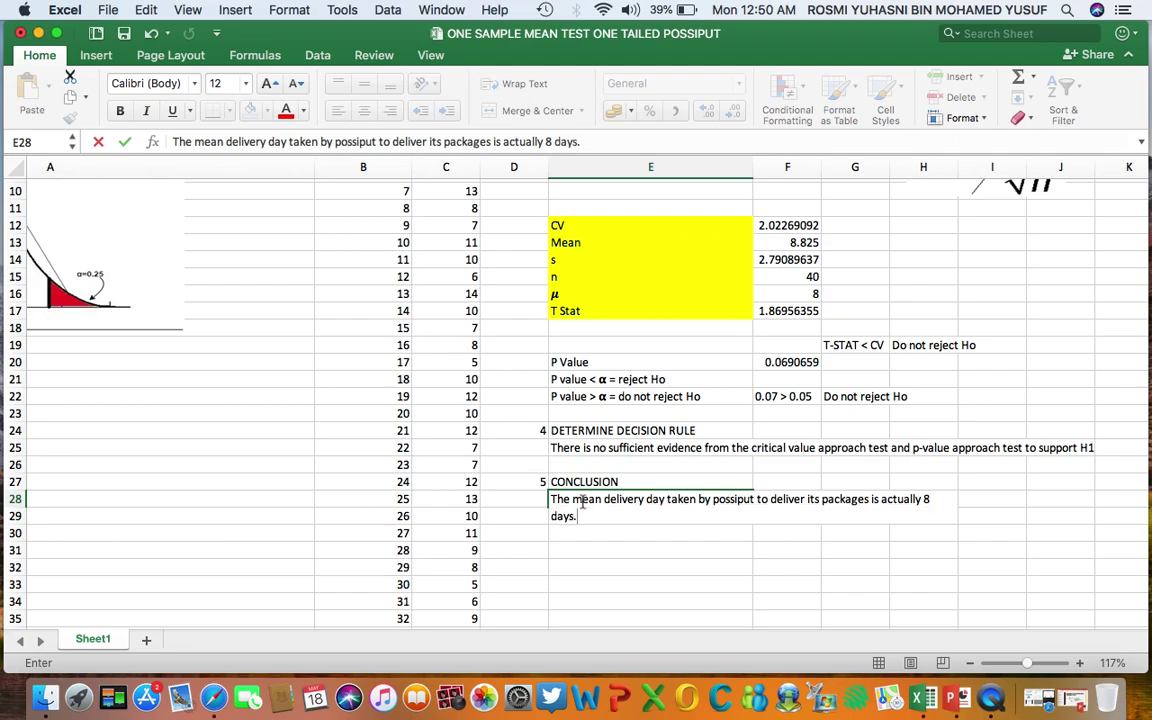
pyautogui.click(602, 553)
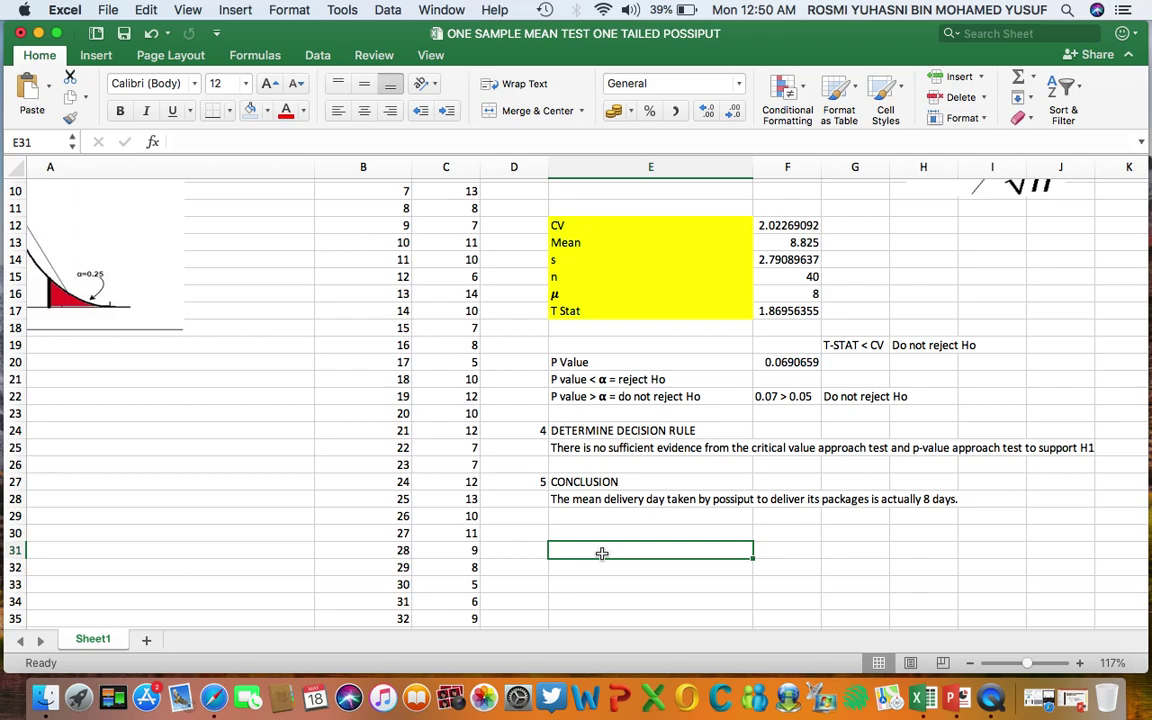
# - Review the completed worksheet, comparing the problem statement and distribution curve with the hypotheses, test values and decisions
pyautogui.scroll(5, 602, 553)
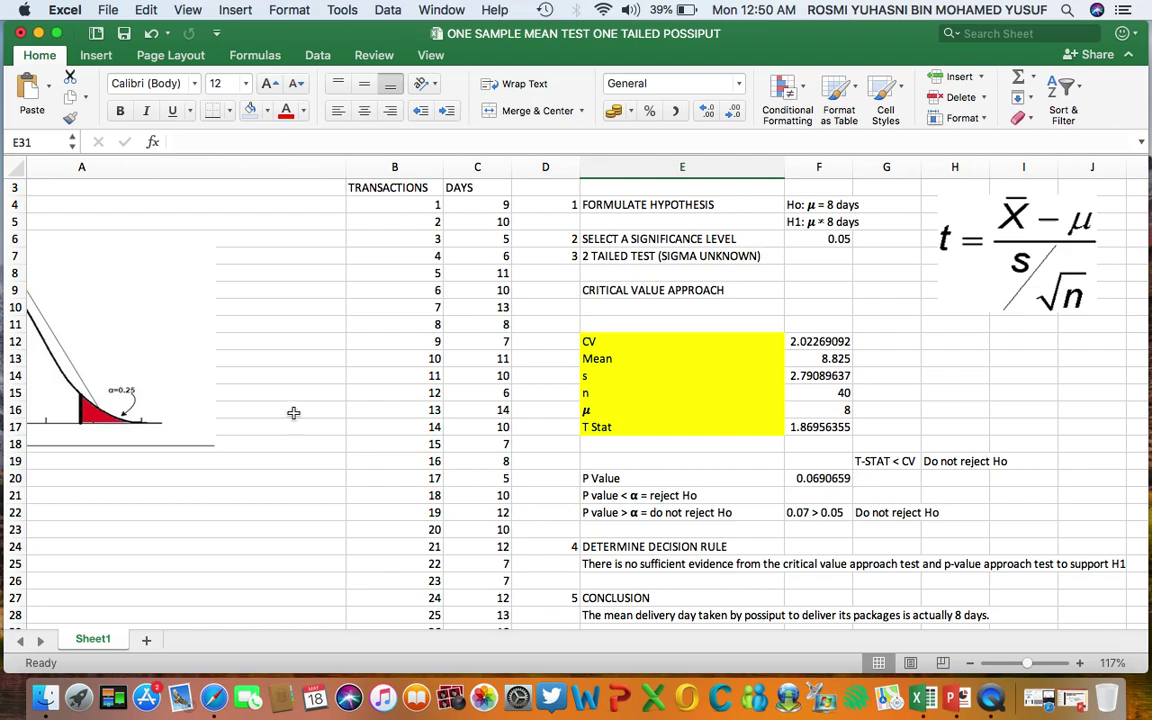
pyautogui.scroll(2, 296, 411)
pyautogui.hscroll(-4, 296, 411)
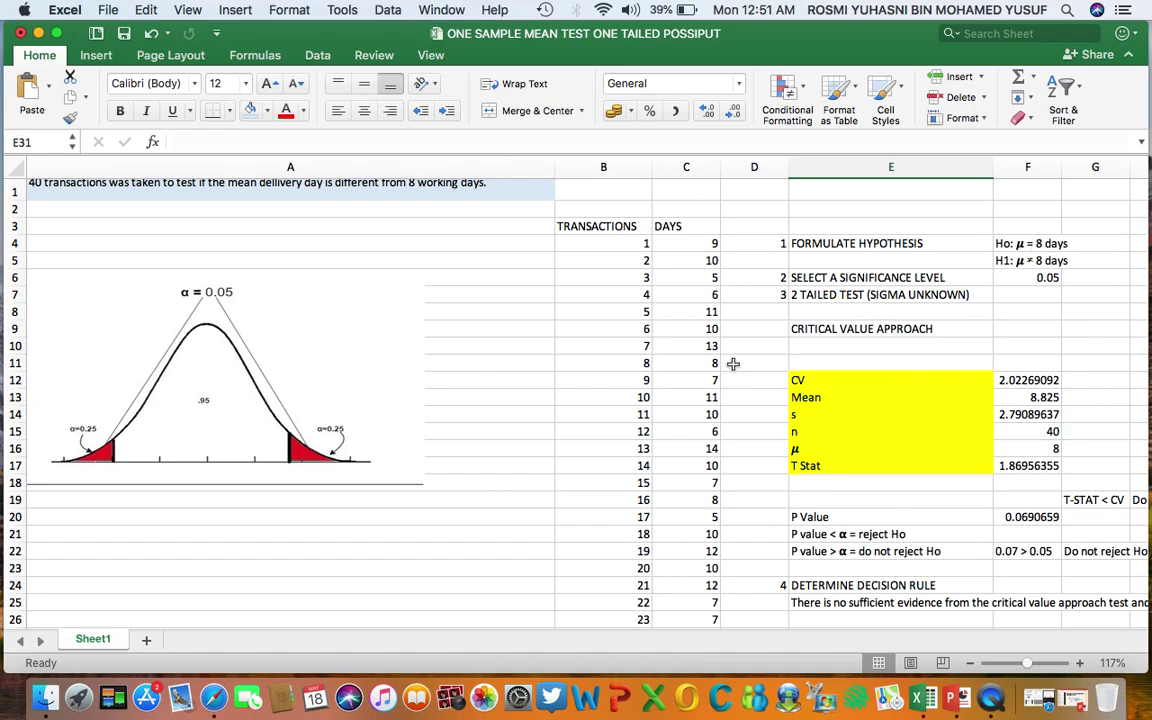
pyautogui.scroll(-3, 720, 375)
pyautogui.hscroll(5, 720, 375)
pyautogui.scroll(3, 705, 383)
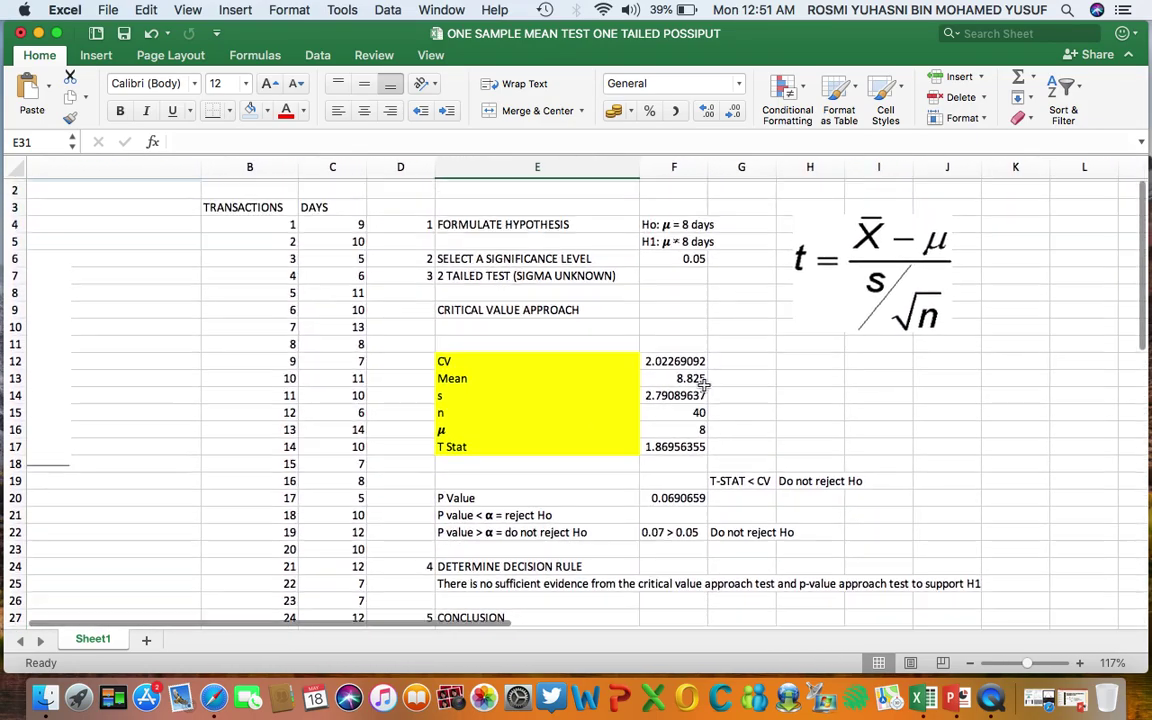
pyautogui.scroll(2, 704, 383)
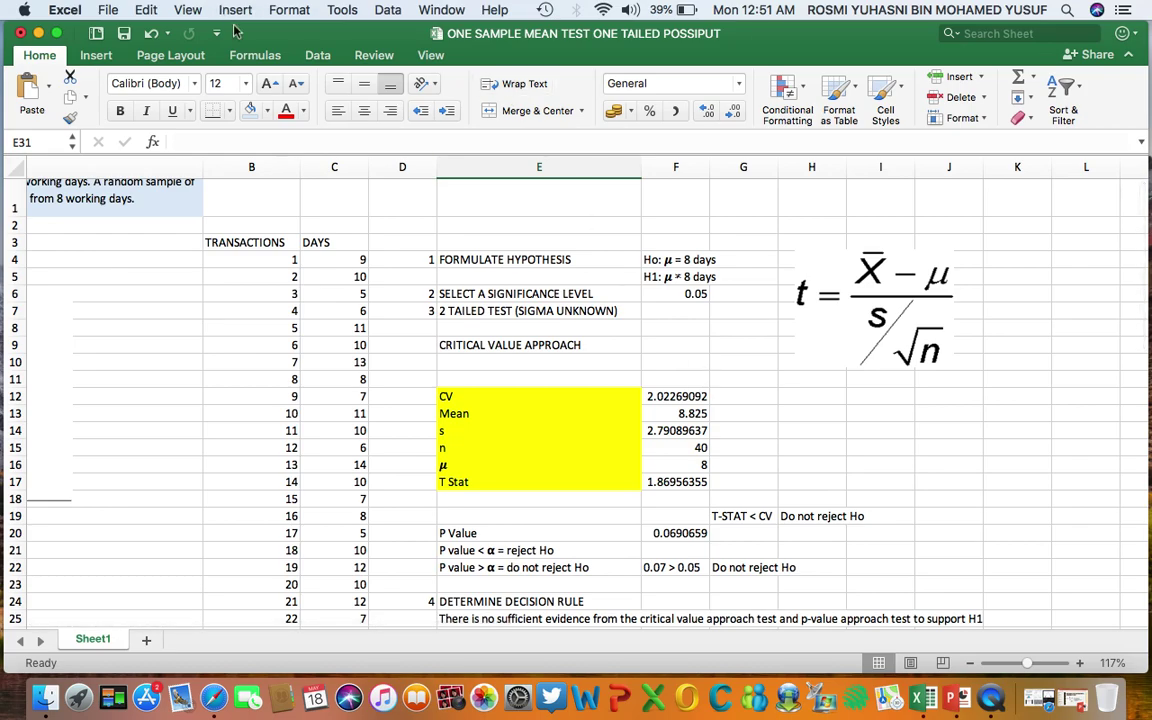